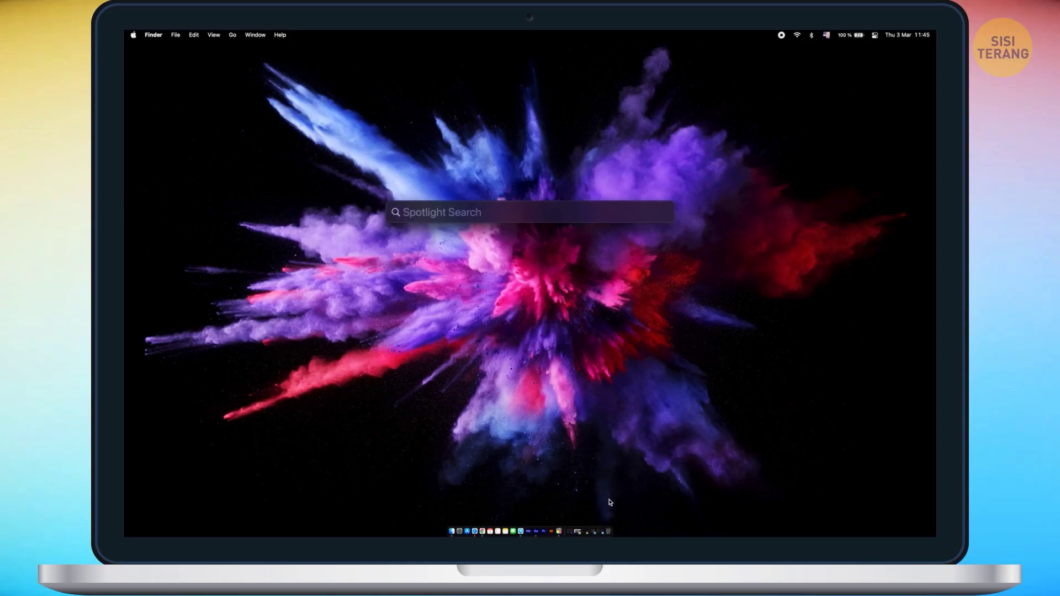
Convert 15 stones to pounds with a Spotlight search, and close the search.
{"action": "type", "text": "len"}
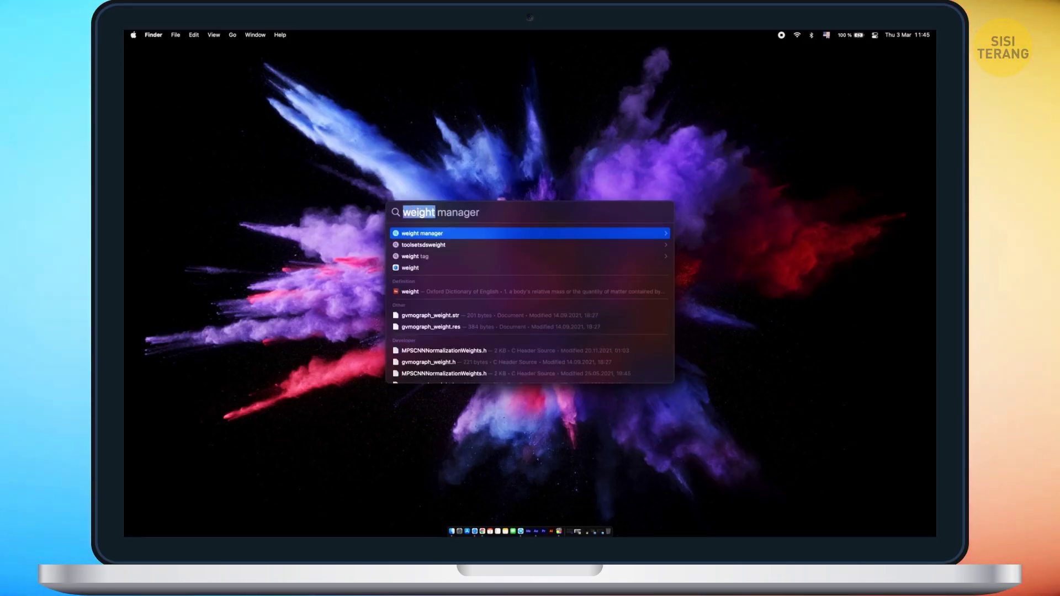
{"action": "type", "text": "15 stones"}
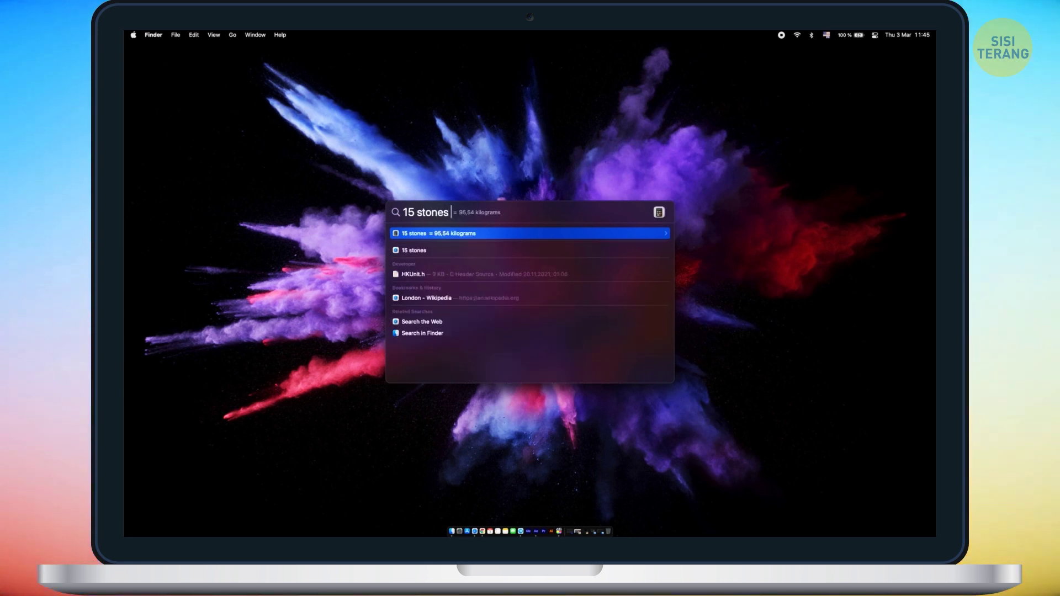
{"action": "type", "text": " in pounds"}
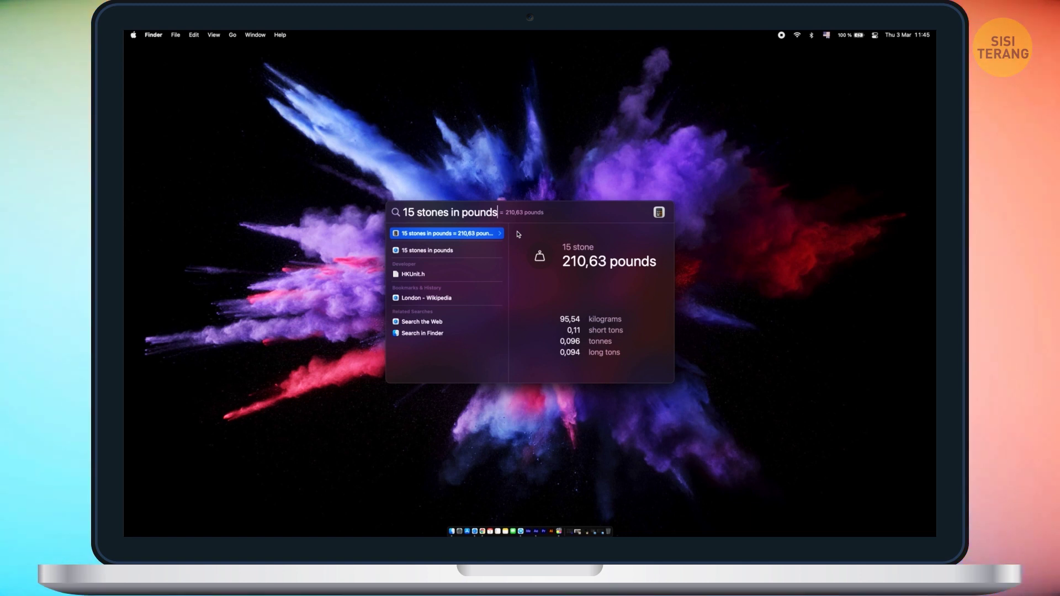
{"action": "key", "text": "Escape"}
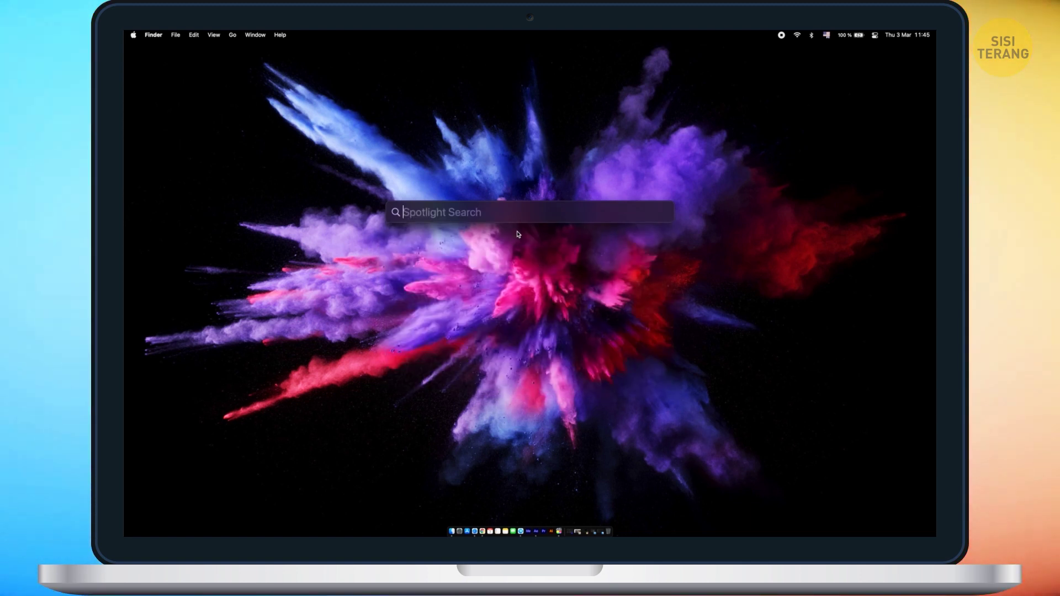
{"action": "key", "text": "Escape"}
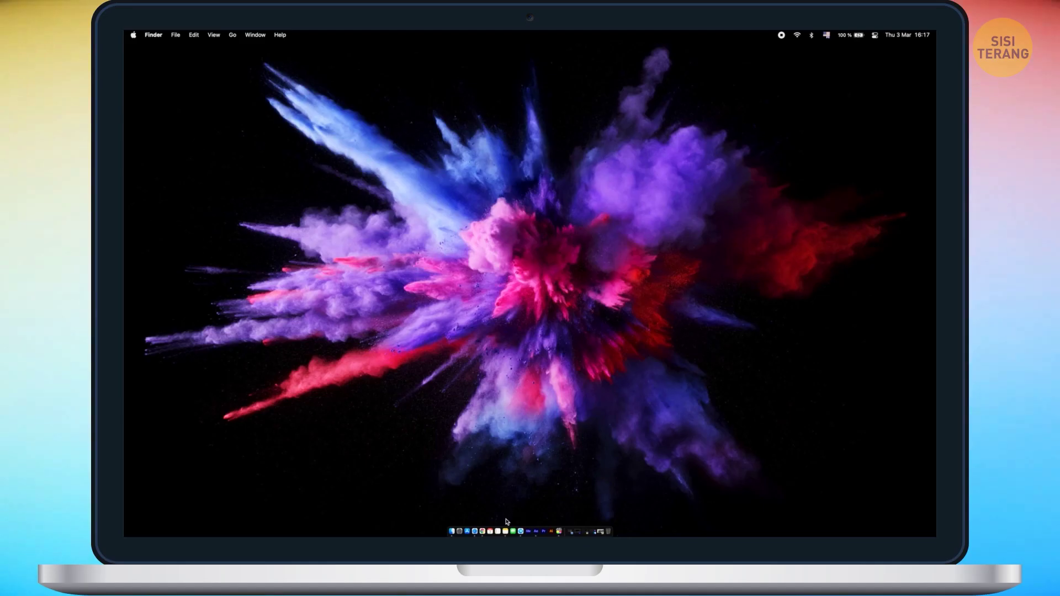
Switch to Notes and create a new note.
{"action": "left_click", "coordinate": [506, 531]}
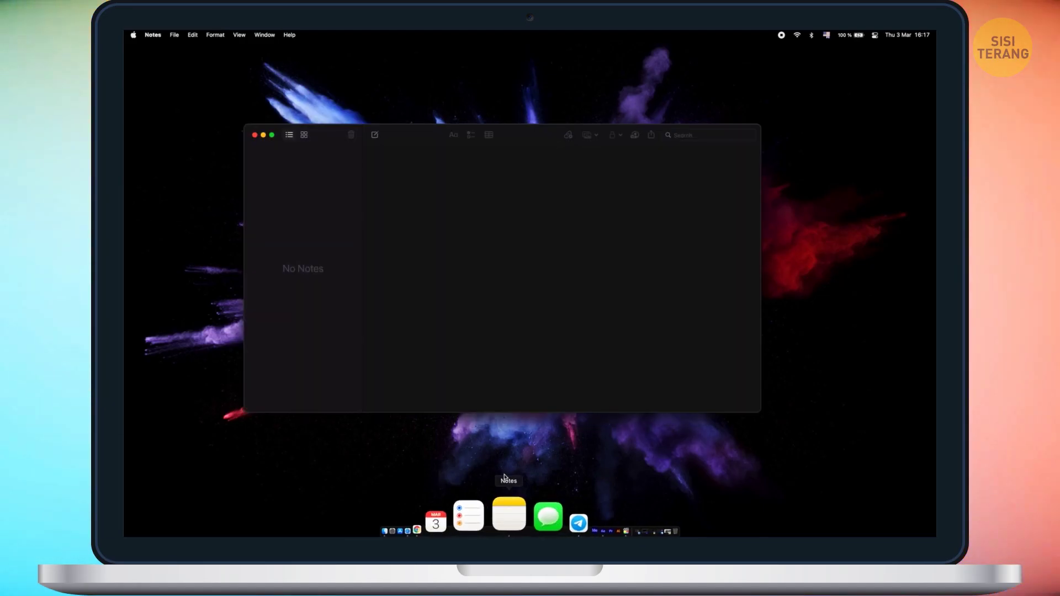
{"action": "left_click", "coordinate": [374, 134]}
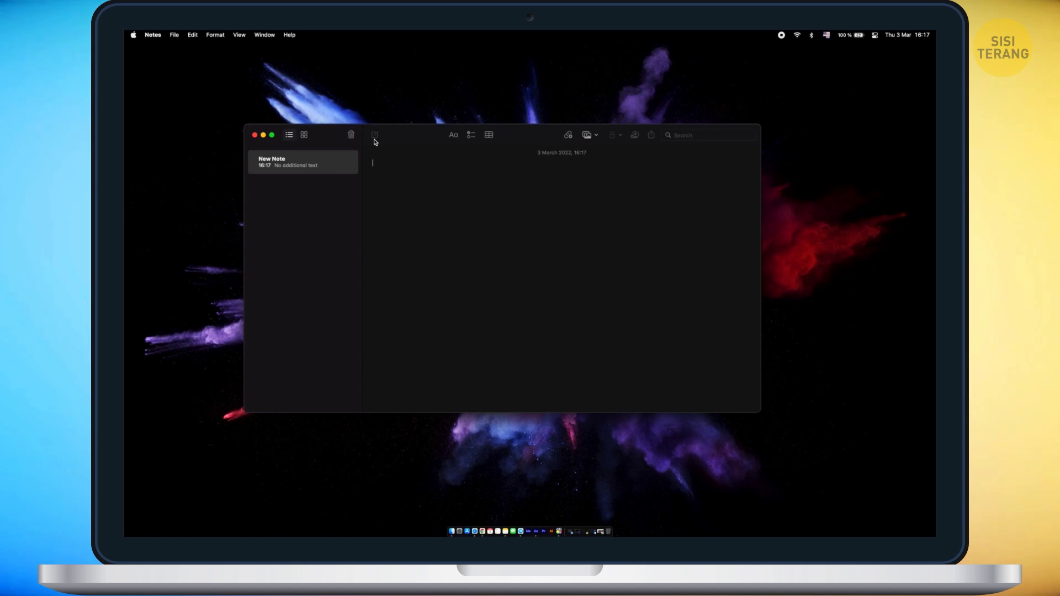
{"action": "right_click", "coordinate": [543, 286]}
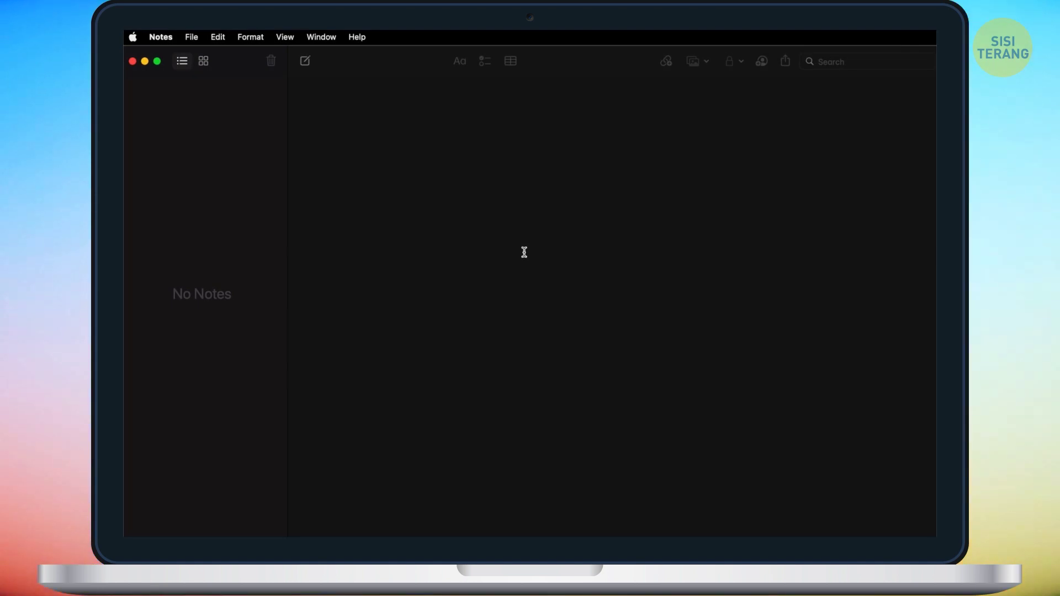
Create a new note and start Scan Documents from the iPhone for it.
{"action": "left_click", "coordinate": [305, 62]}
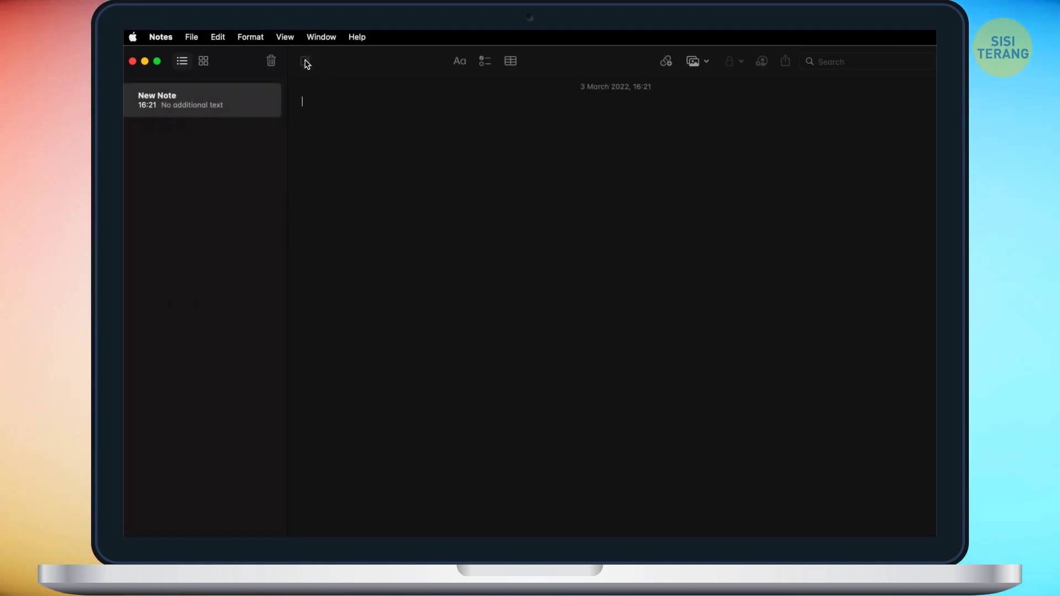
{"action": "left_click", "coordinate": [192, 37]}
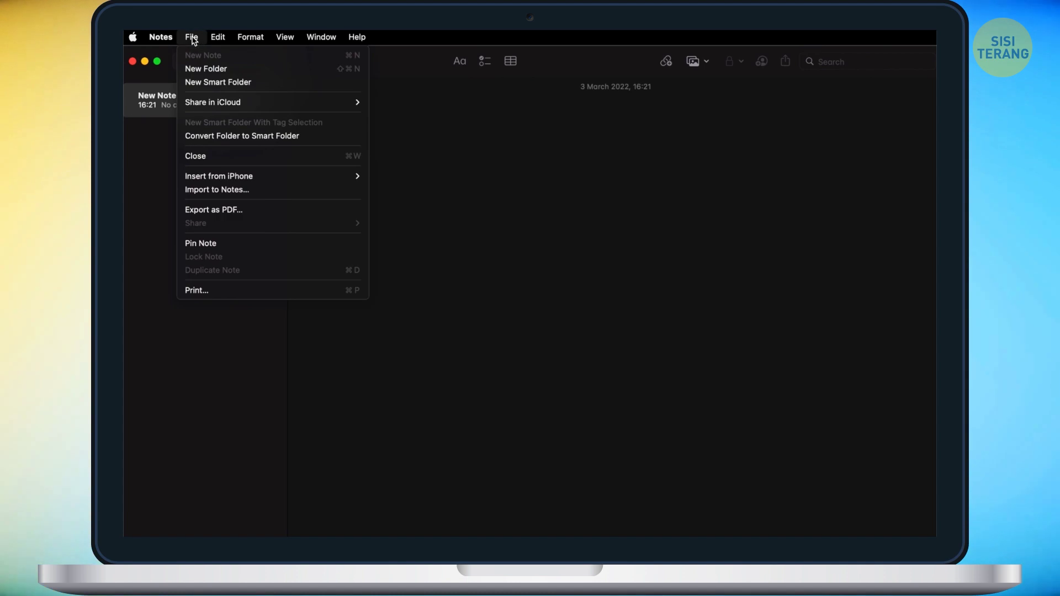
{"action": "mouse_move", "coordinate": [264, 177]}
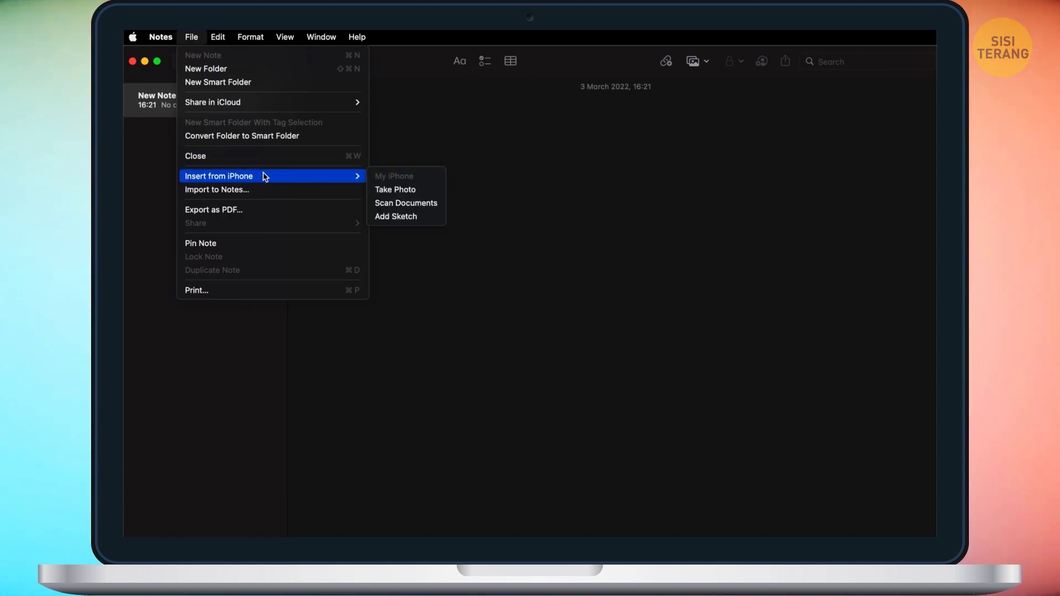
{"action": "left_click", "coordinate": [410, 204]}
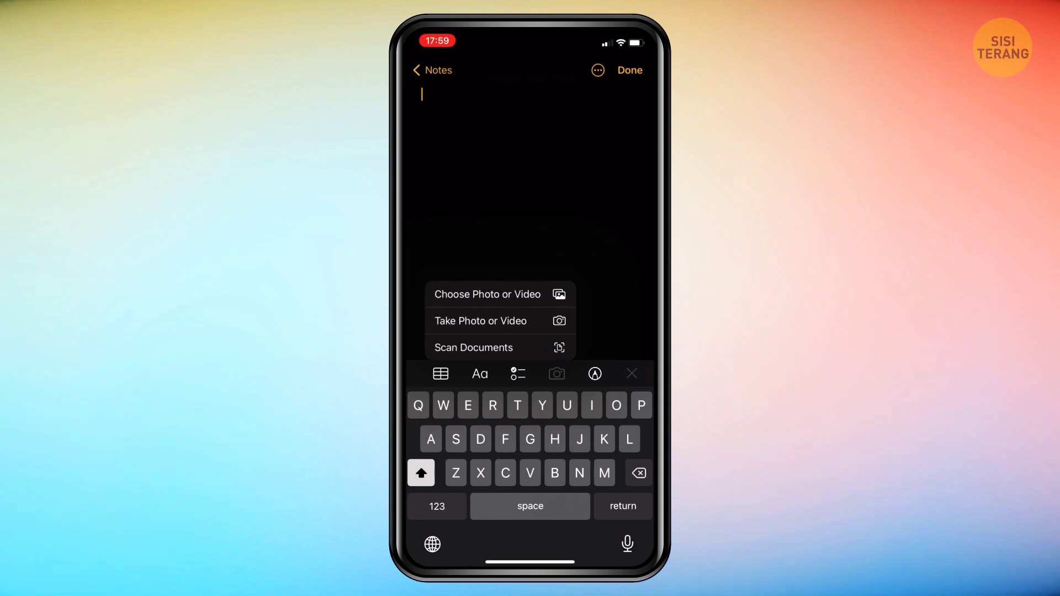
{"action": "left_click", "coordinate": [474, 347]}
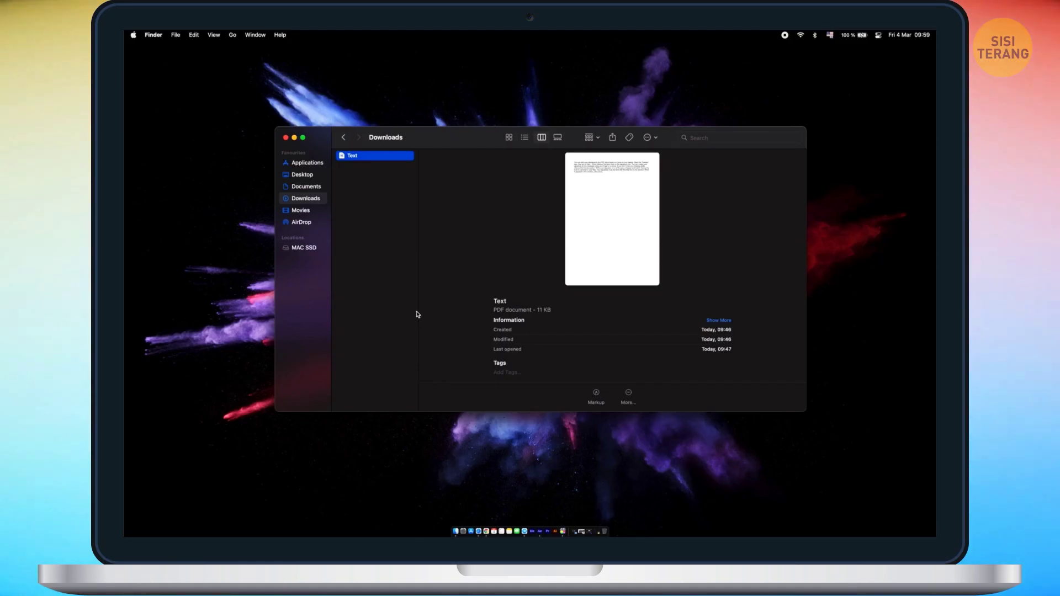
Open the Text PDF from Downloads in Preview and show its Markup toolbar.
{"action": "right_click", "coordinate": [354, 157]}
{"action": "mouse_move", "coordinate": [381, 172]}
{"action": "left_click", "coordinate": [476, 172]}
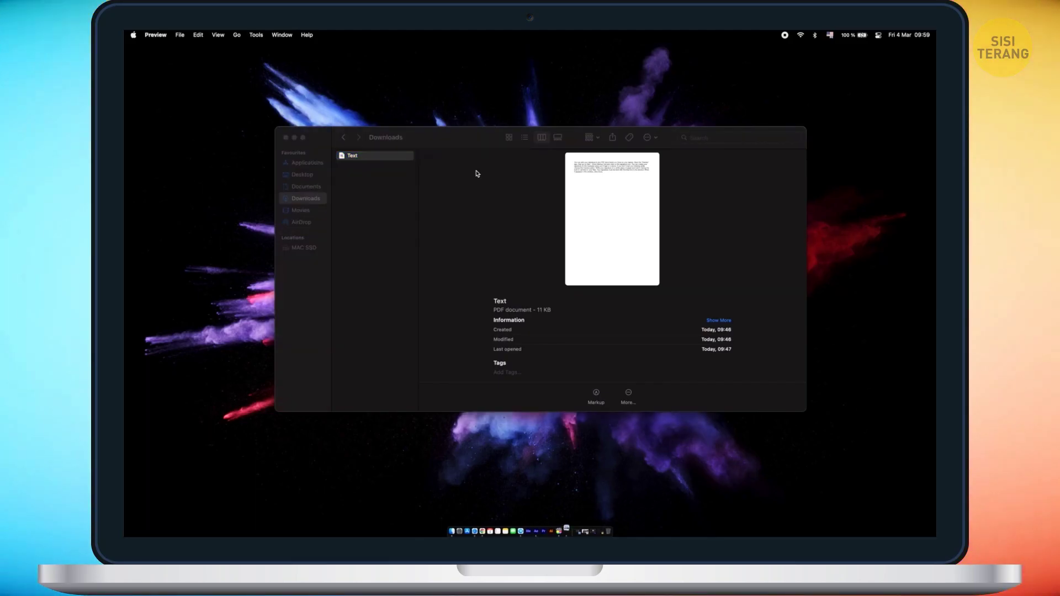
{"action": "left_click", "coordinate": [218, 34]}
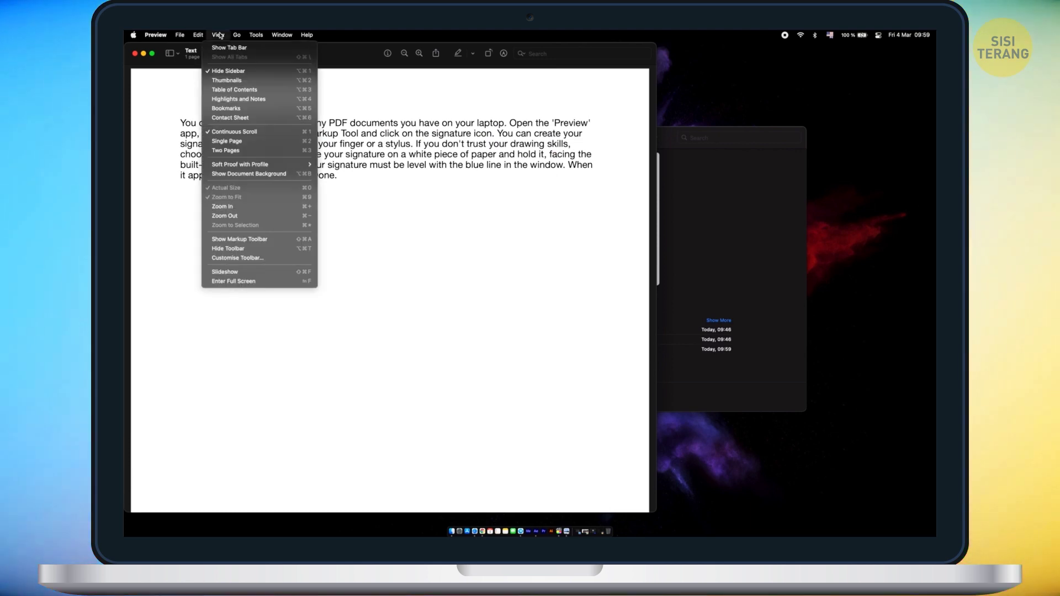
{"action": "left_click", "coordinate": [260, 239]}
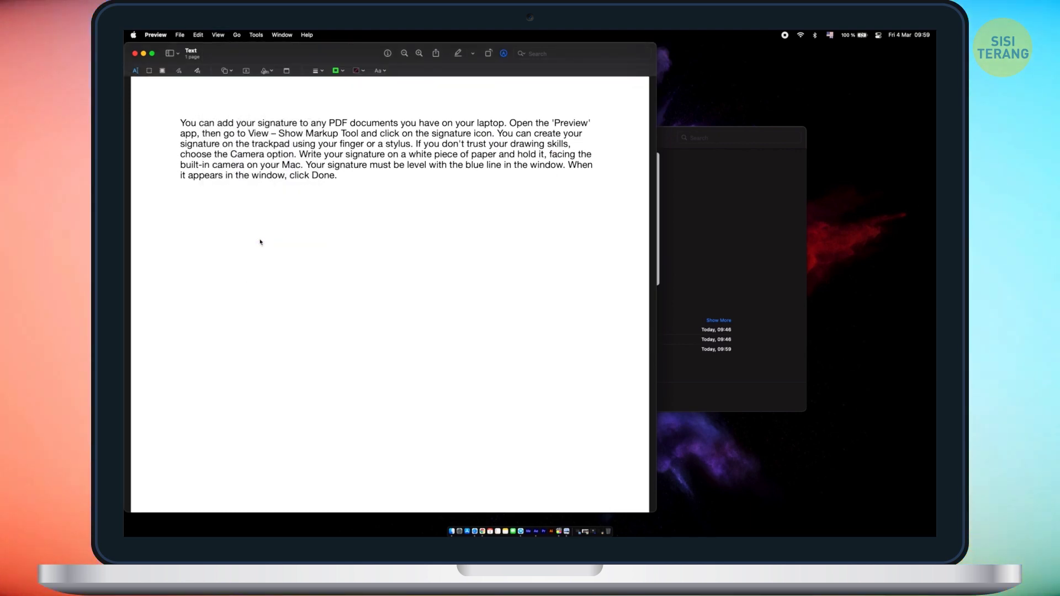
Start a new signature for the PDF and draw it on the trackpad.
{"action": "left_click", "coordinate": [265, 71]}
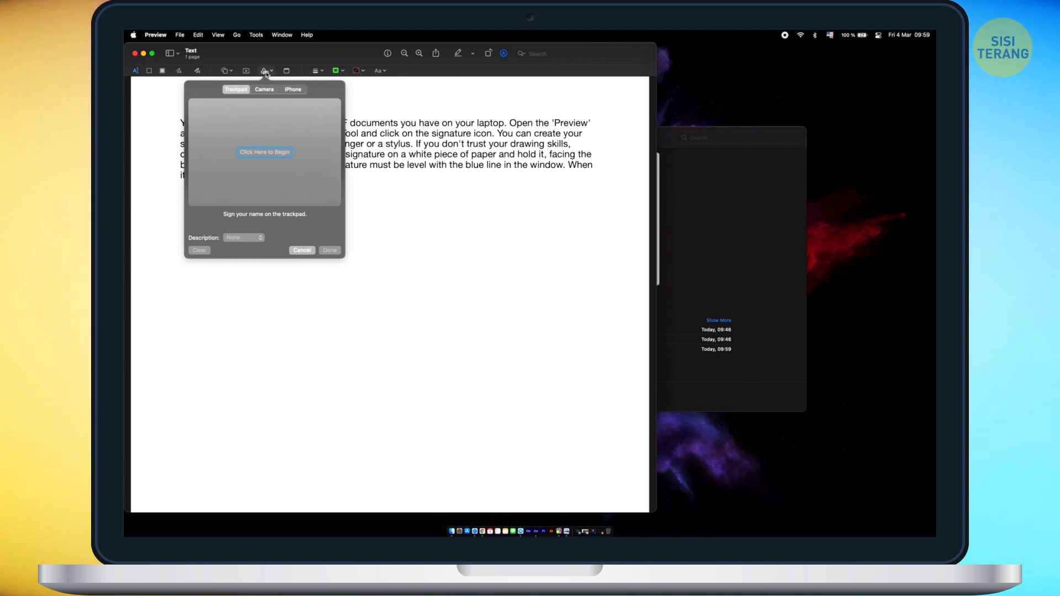
{"action": "left_click", "coordinate": [264, 152]}
{"action": "left_click_drag", "start_coordinate": [245, 144], "coordinate": [312, 156]}
{"action": "left_click_drag", "start_coordinate": [215, 155], "coordinate": [293, 146]}
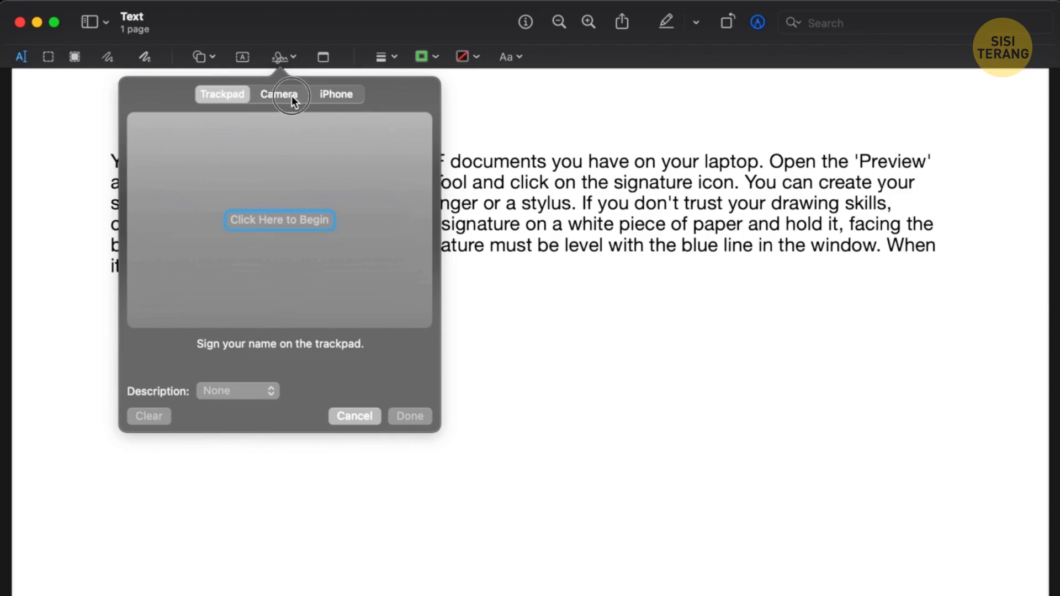
Capture the signature written on white paper with the Camera option and save it.
{"action": "left_click", "coordinate": [273, 90]}
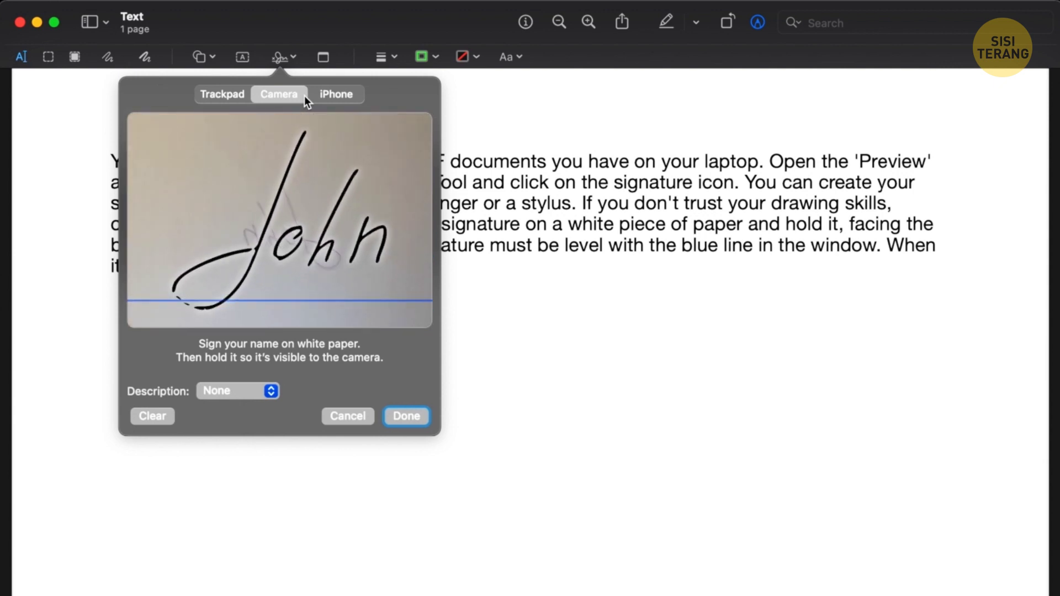
{"action": "left_click", "coordinate": [405, 417]}
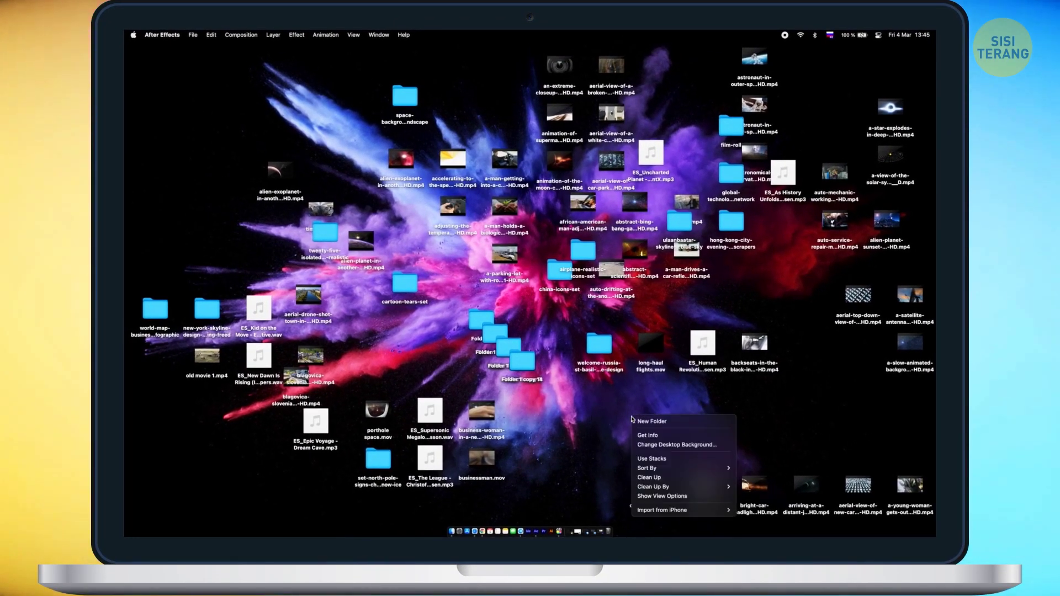
Turn on Stacks for the desktop and group them by Date Created.
{"action": "left_click", "coordinate": [649, 462]}
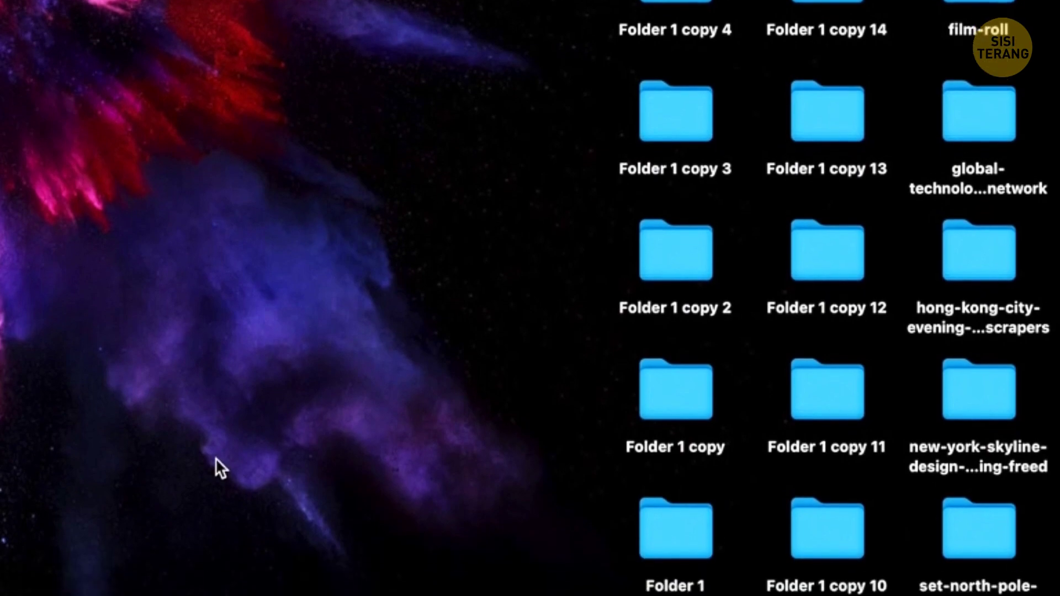
{"action": "right_click", "coordinate": [92, 0]}
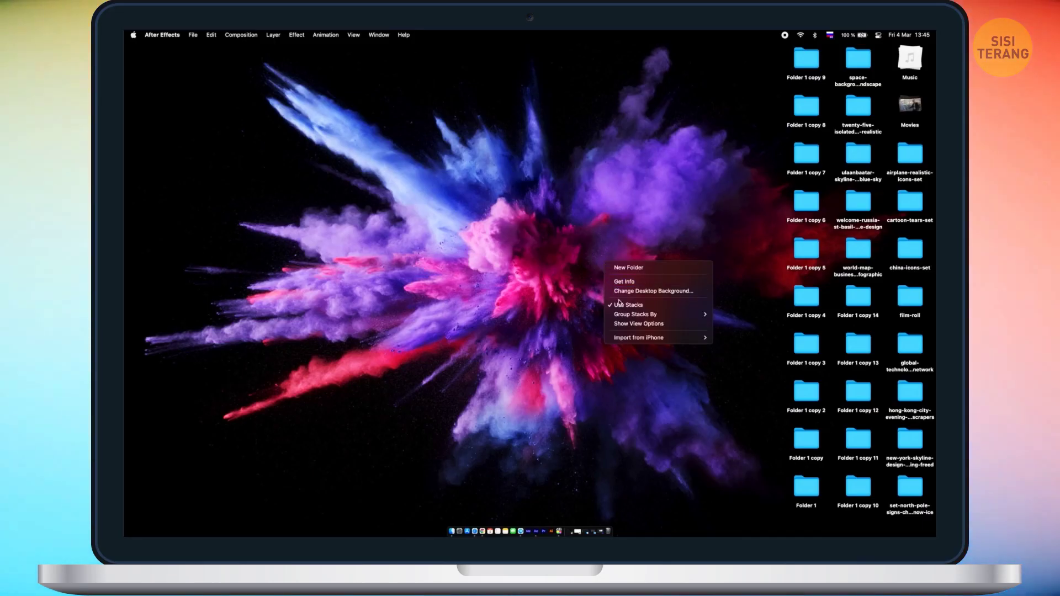
{"action": "mouse_move", "coordinate": [627, 315]}
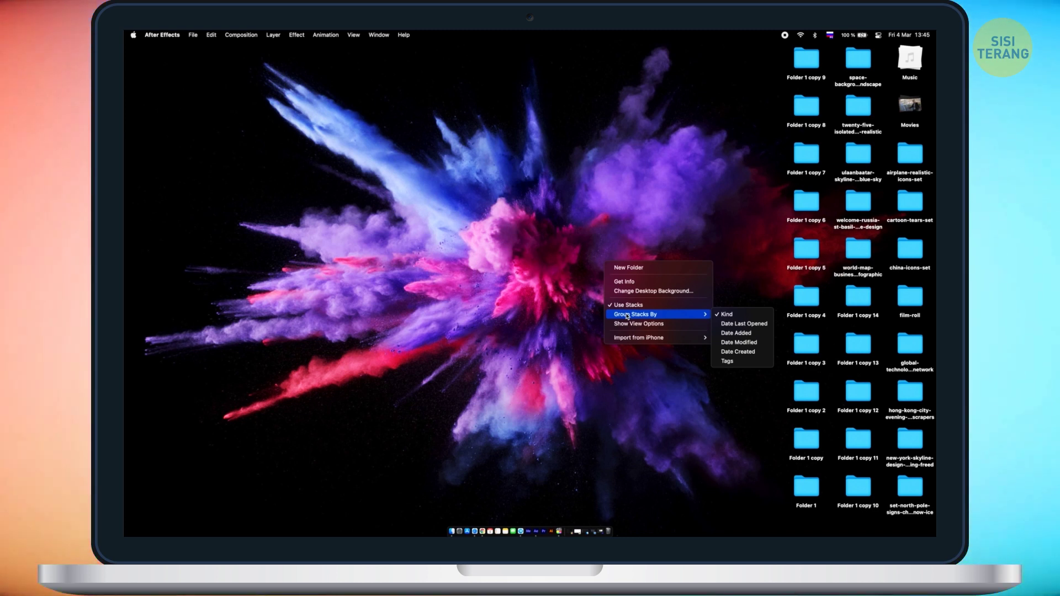
{"action": "left_click", "coordinate": [738, 353]}
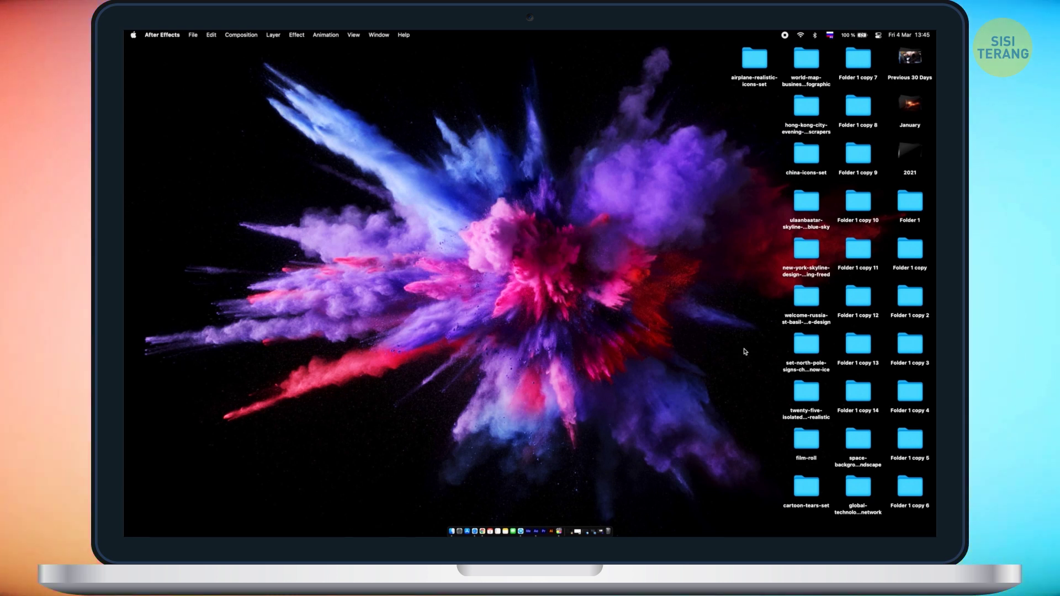
Expand the Previous 30 Days stack on the desktop, and turn Stacks off.
{"action": "left_click", "coordinate": [918, 64]}
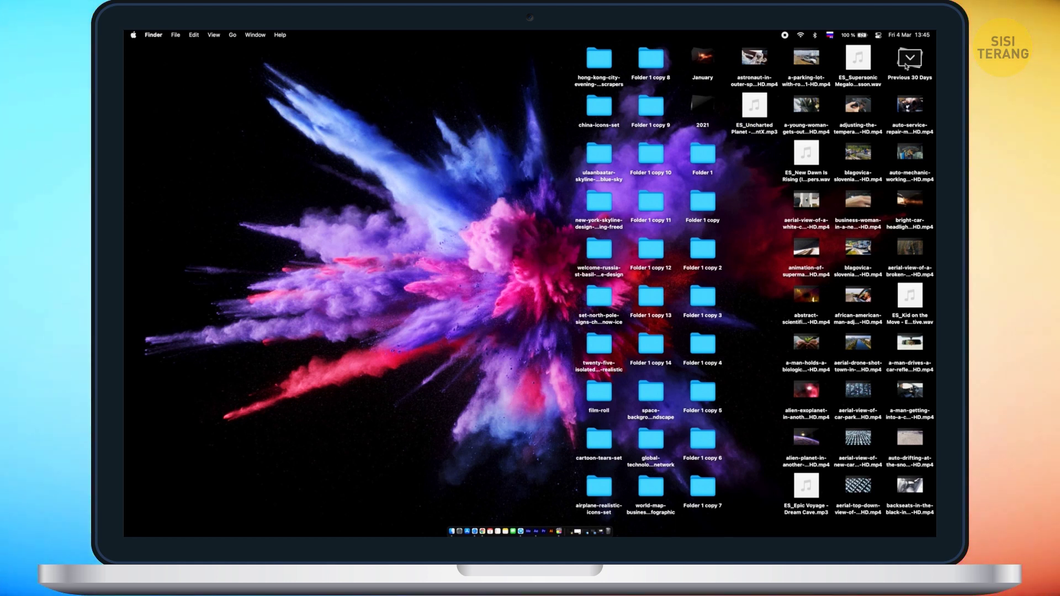
{"action": "right_click", "coordinate": [470, 191]}
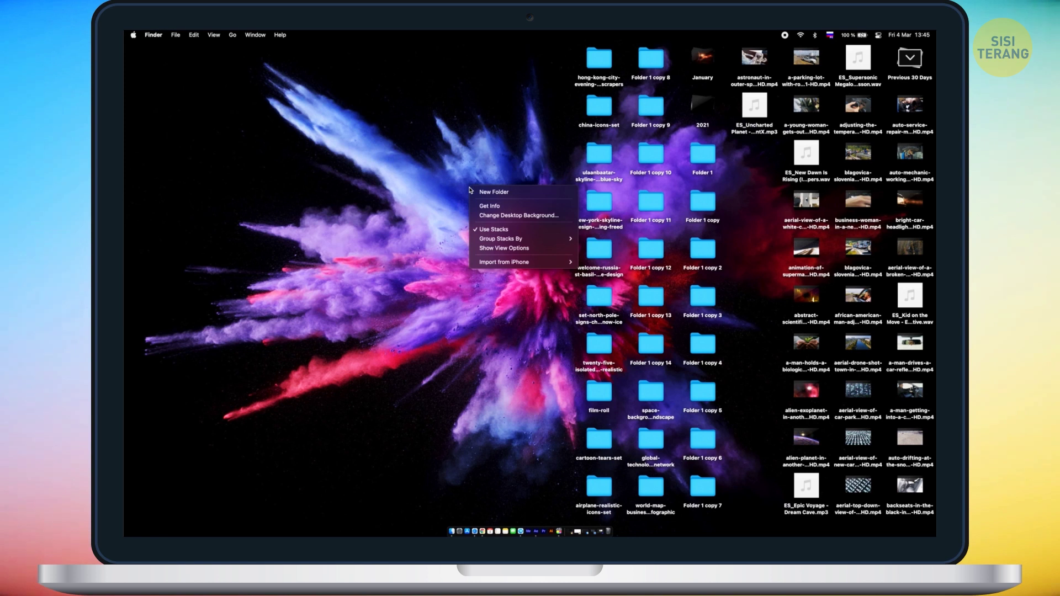
{"action": "left_click", "coordinate": [491, 231]}
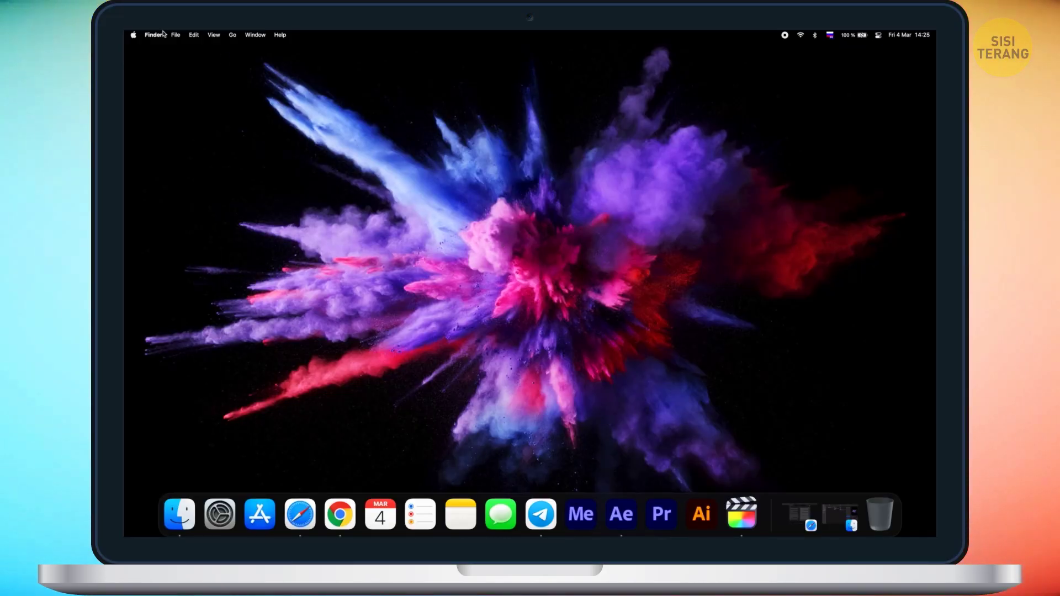
Set the Dock to hide and show automatically in System Preferences, and close the preferences.
{"action": "left_click", "coordinate": [134, 36]}
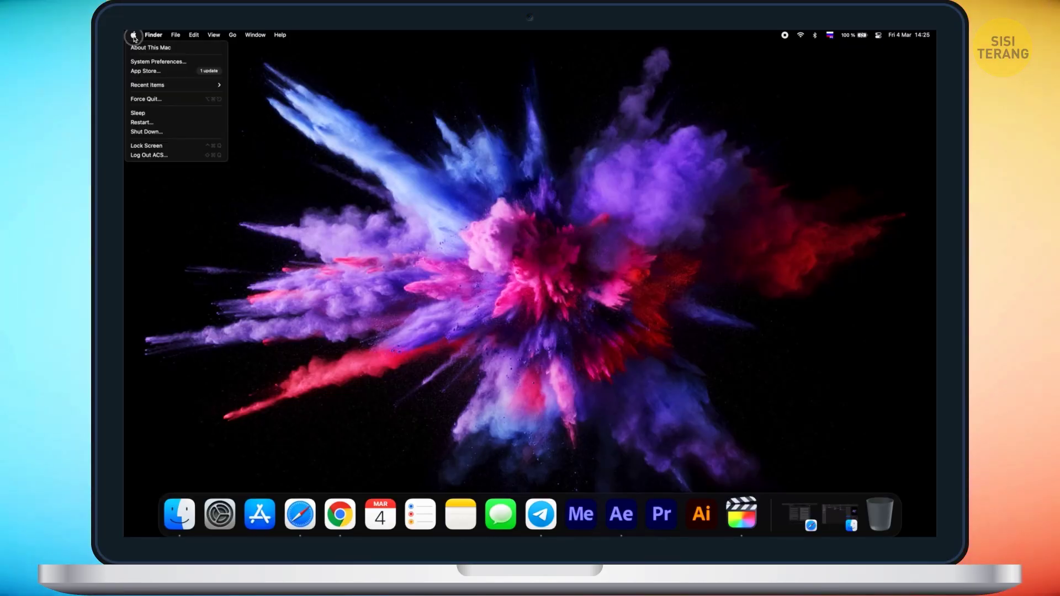
{"action": "left_click", "coordinate": [151, 61]}
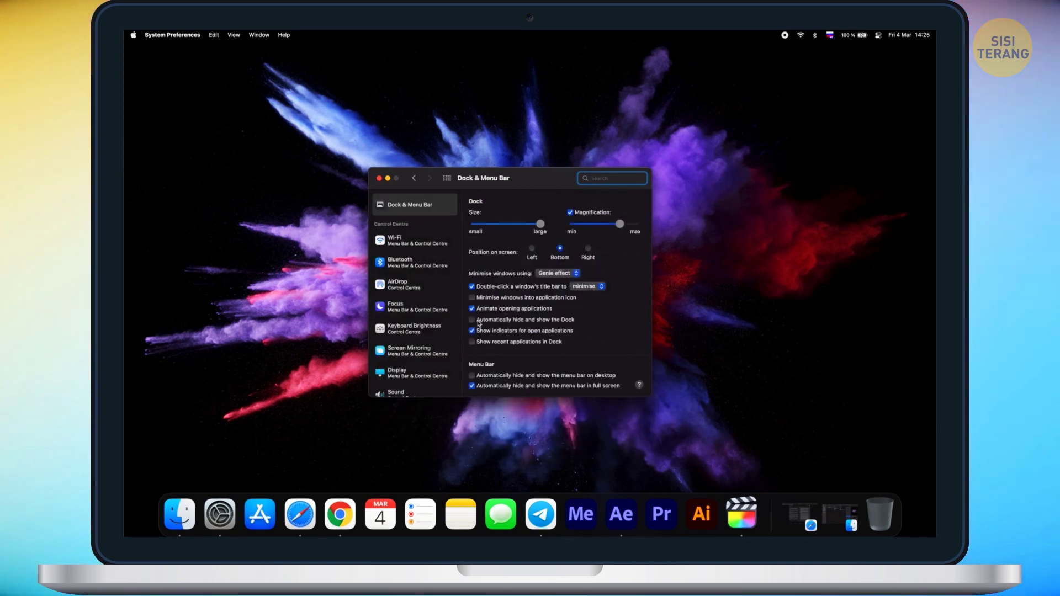
{"action": "left_click", "coordinate": [479, 321]}
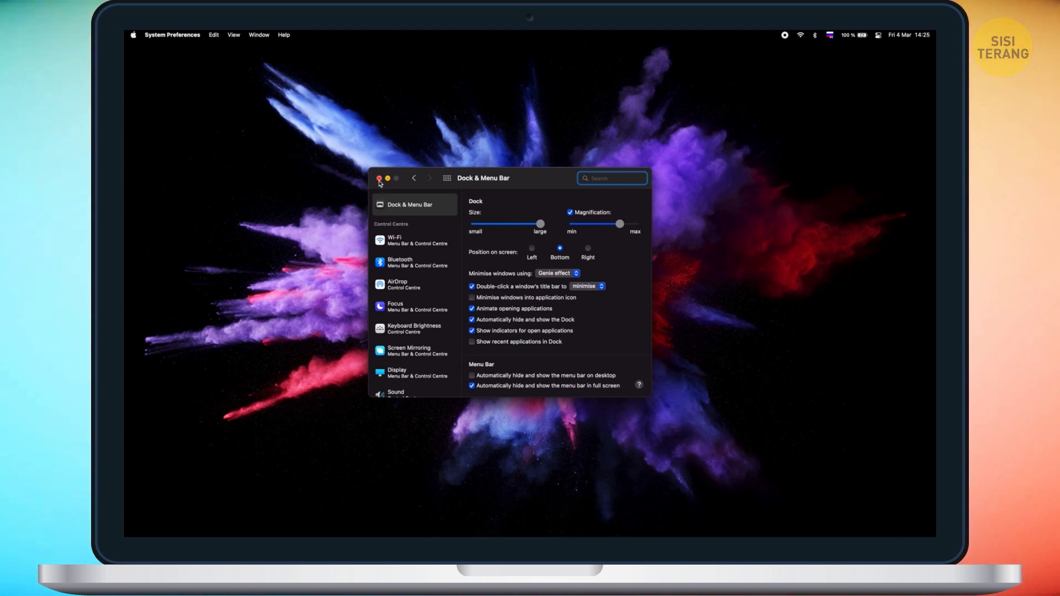
{"action": "left_click", "coordinate": [379, 178]}
Open Keychain Access from the Utilities folder inside Applications in Finder.
{"action": "mouse_move", "coordinate": [461, 530]}
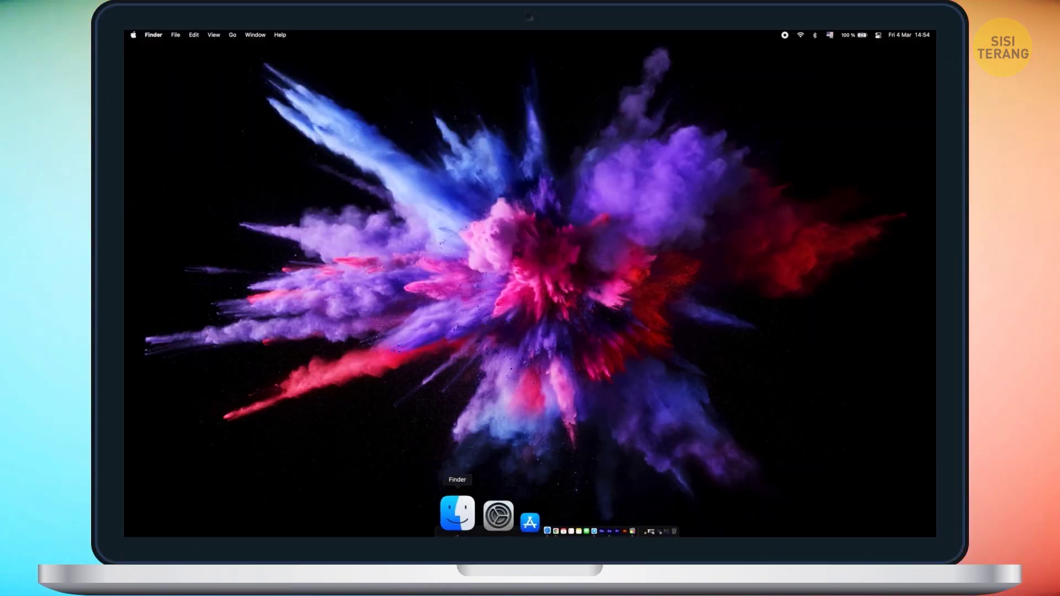
{"action": "left_click", "coordinate": [457, 513]}
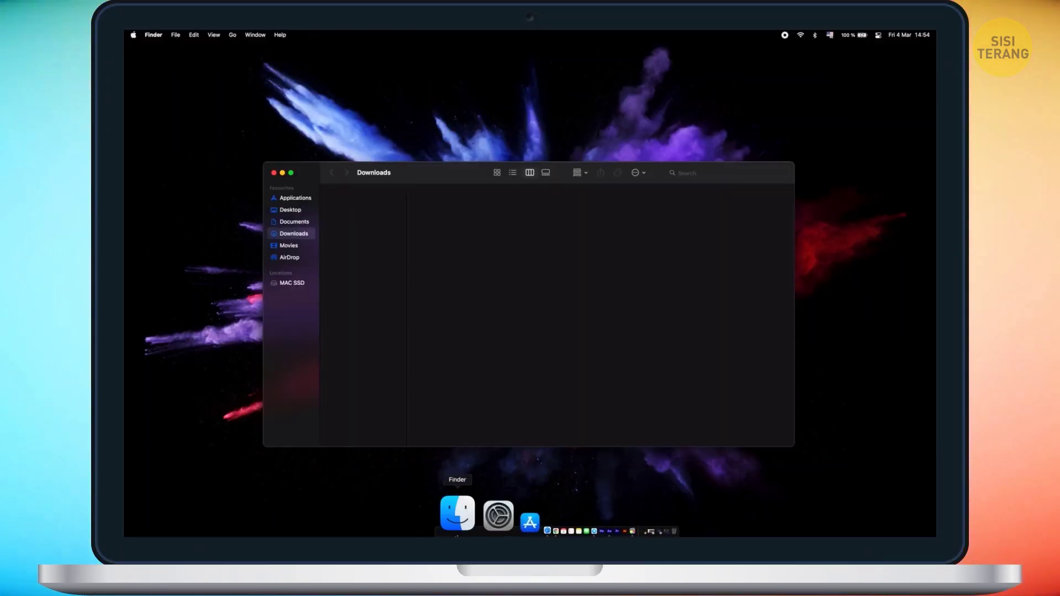
{"action": "left_click", "coordinate": [290, 197]}
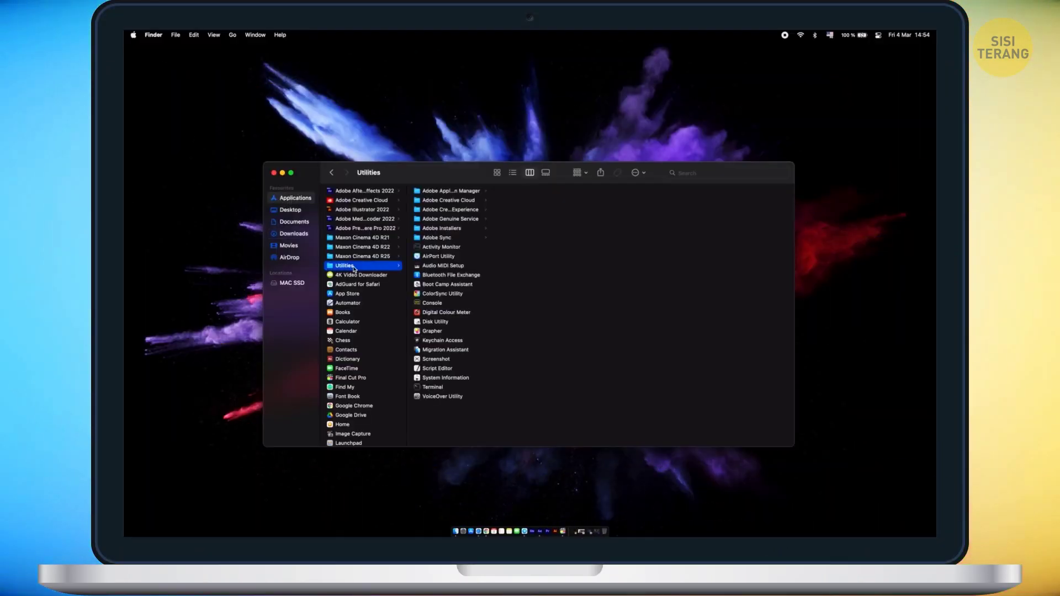
{"action": "double_click", "coordinate": [432, 340]}
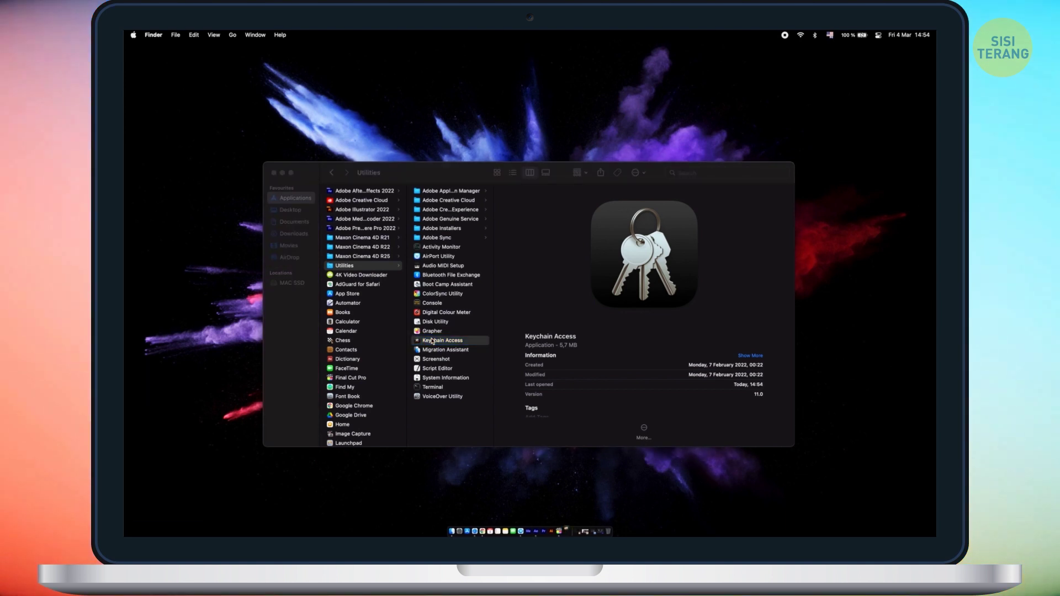
Create a secure note named Secret Item, enter its secret note content, and open the saved item from the Local Items keychain.
{"action": "left_click", "coordinate": [202, 36]}
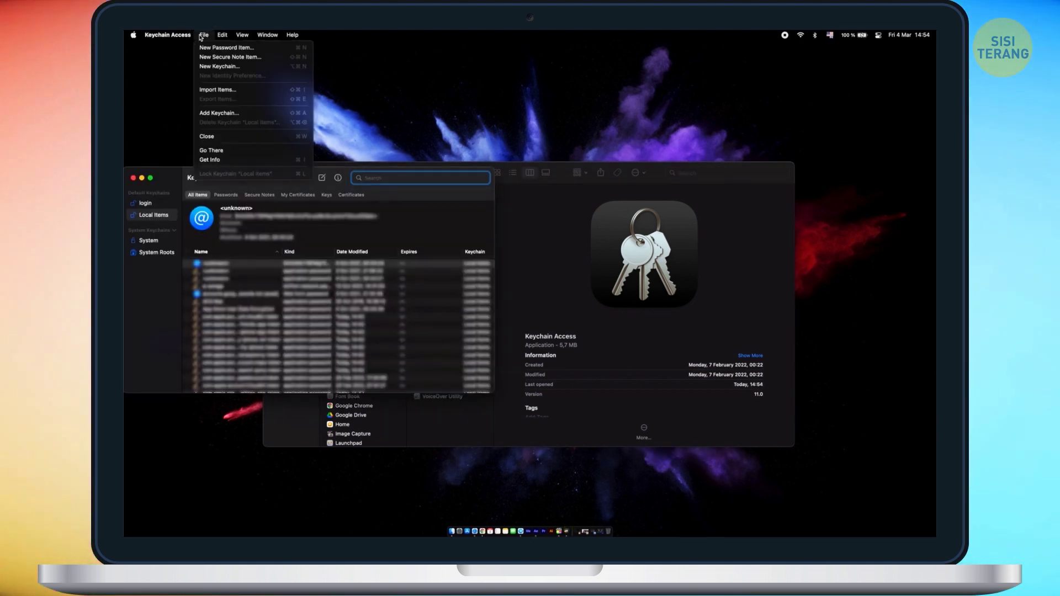
{"action": "left_click", "coordinate": [223, 58]}
{"action": "type", "text": "rahasia"}
{"action": "key", "text": "Tab"}
{"action": "type", "text": "test"}
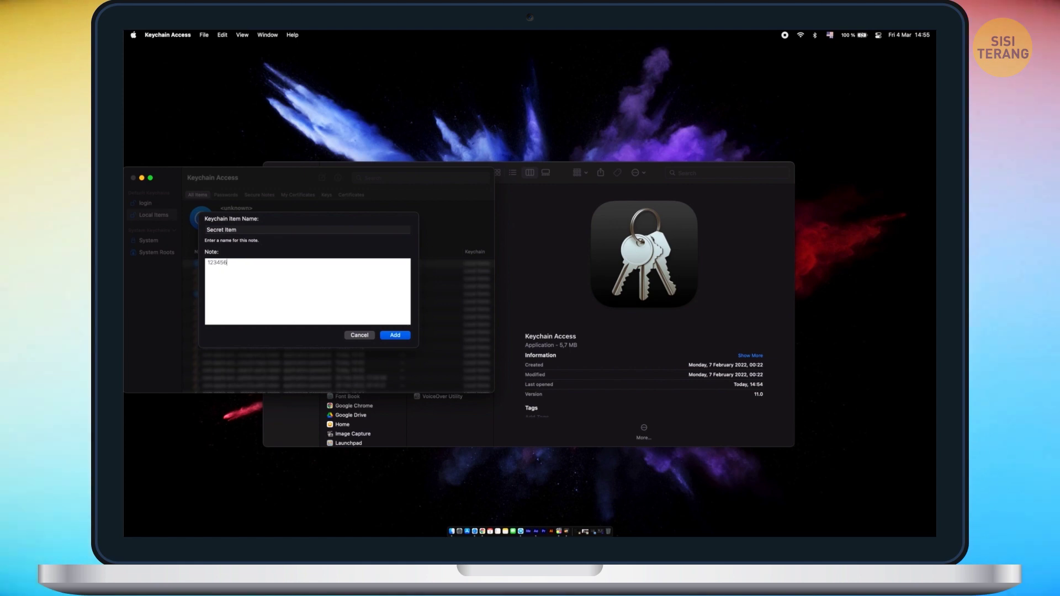
{"action": "left_click", "coordinate": [393, 333]}
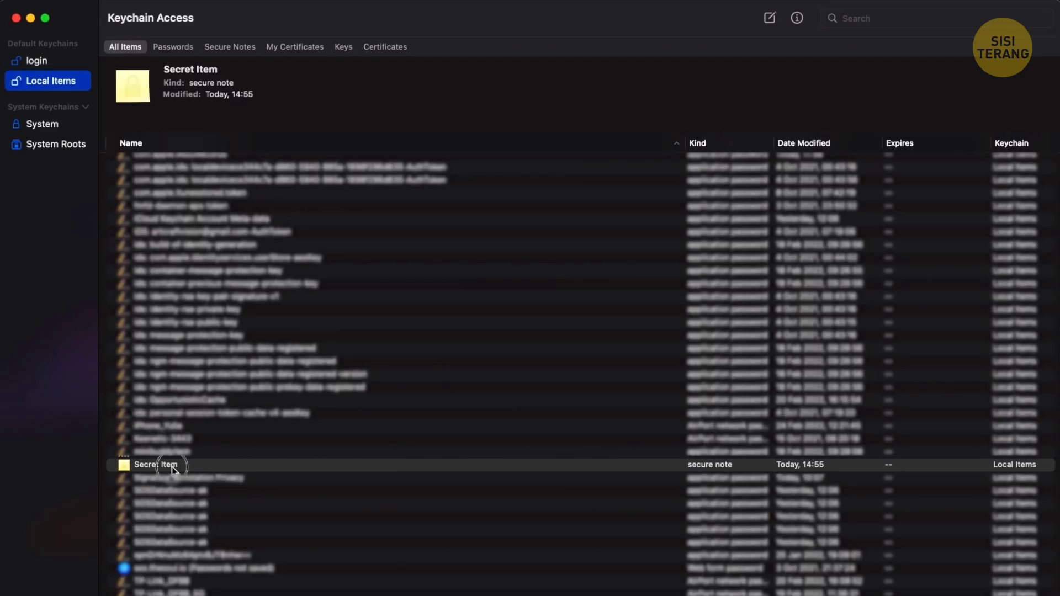
{"action": "double_click", "coordinate": [173, 467]}
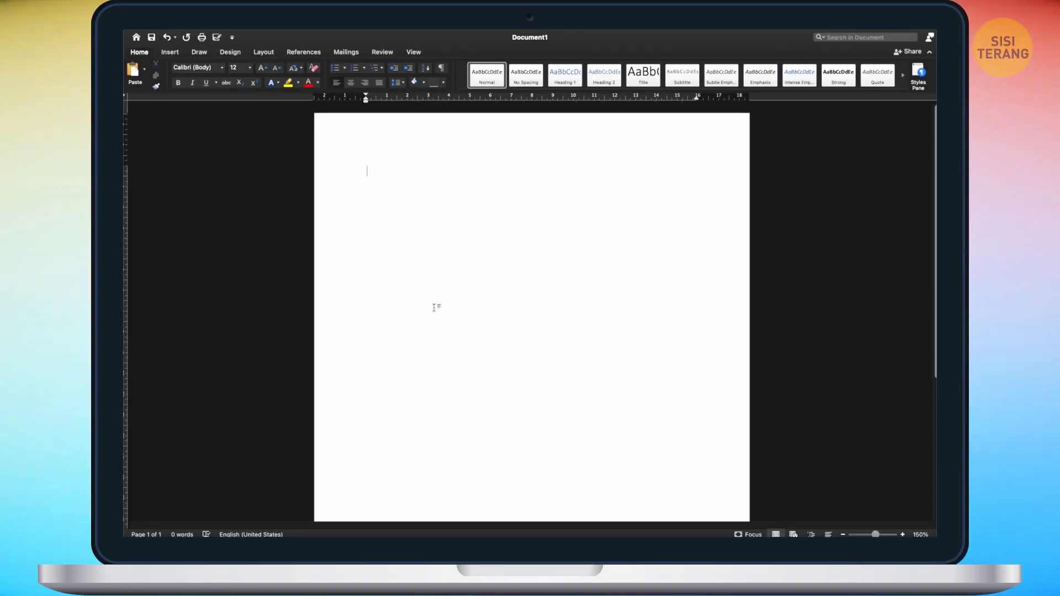
In the blank Word document, insert a smiley emoji followed by the pumpkin emoji using the macOS emoji picker.
{"action": "key", "text": "ctrl+super+space"}
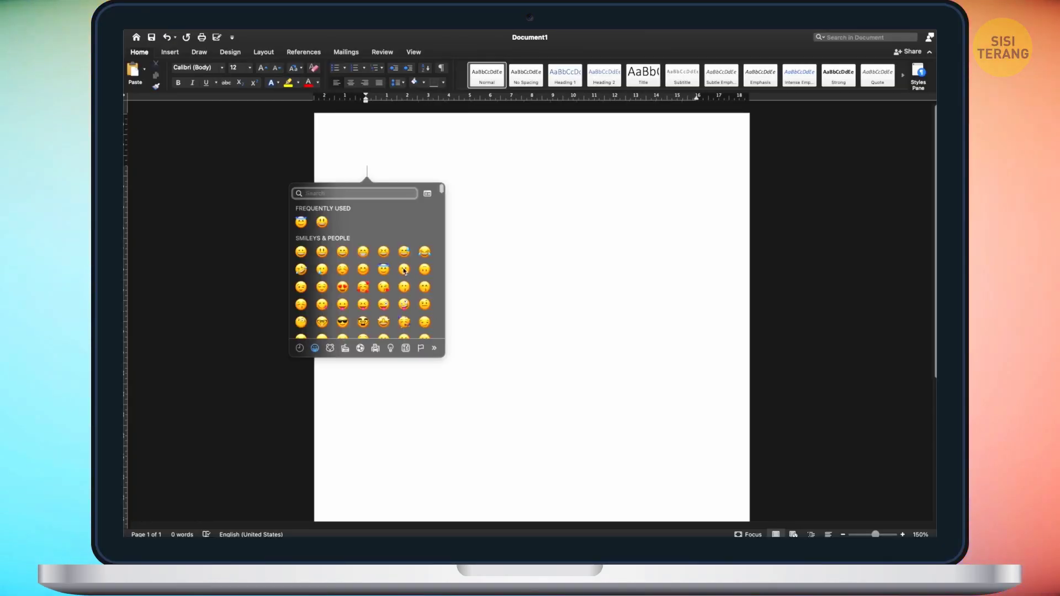
{"action": "key", "text": "Escape"}
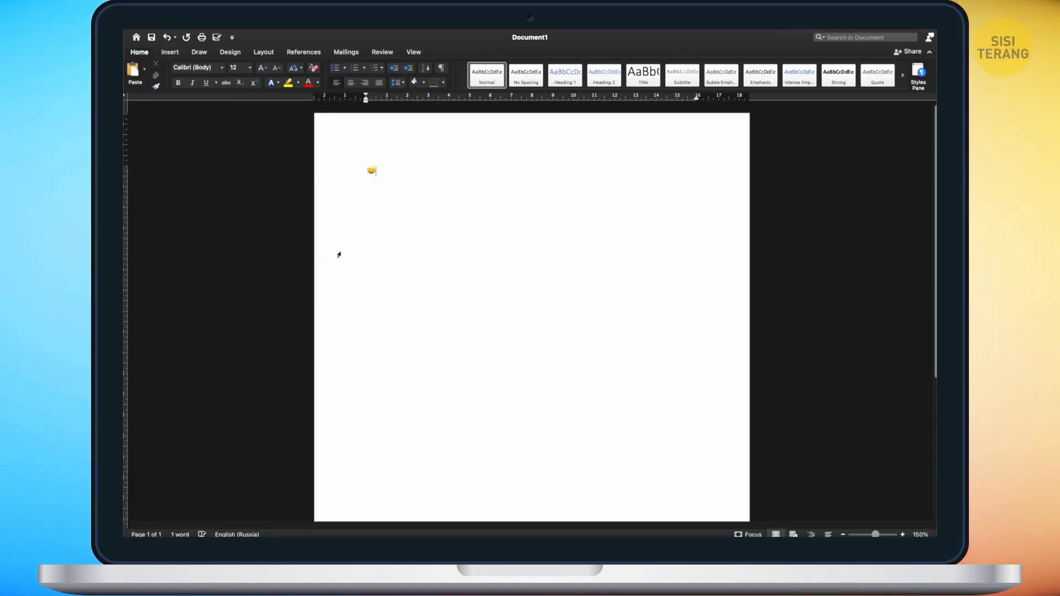
{"action": "key", "text": "ctrl+super+space"}
{"action": "scroll", "coordinate": [369, 269], "scroll_direction": "down", "scroll_amount": 3}
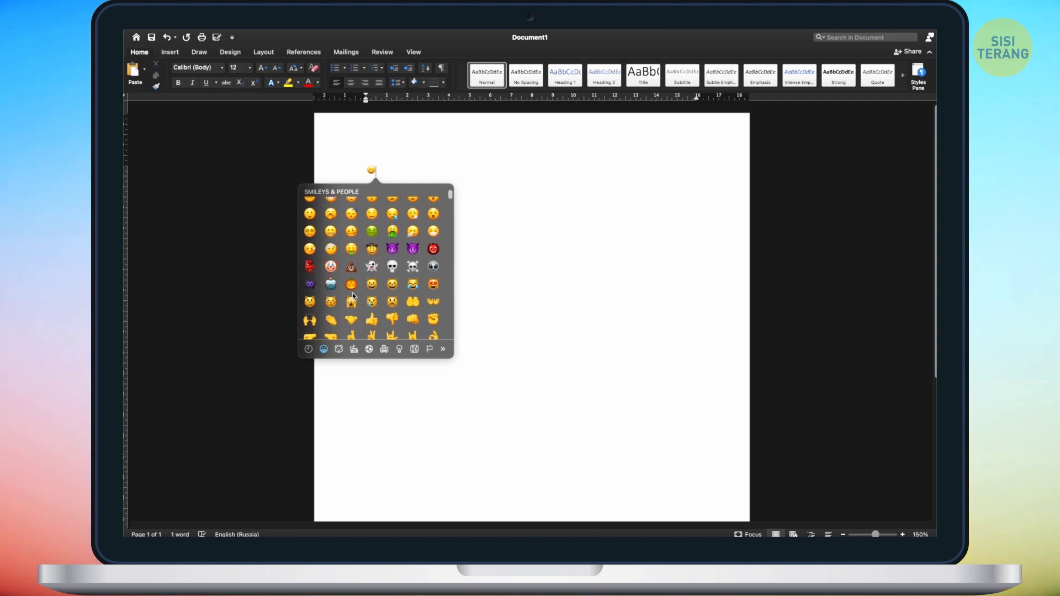
{"action": "left_click", "coordinate": [350, 288]}
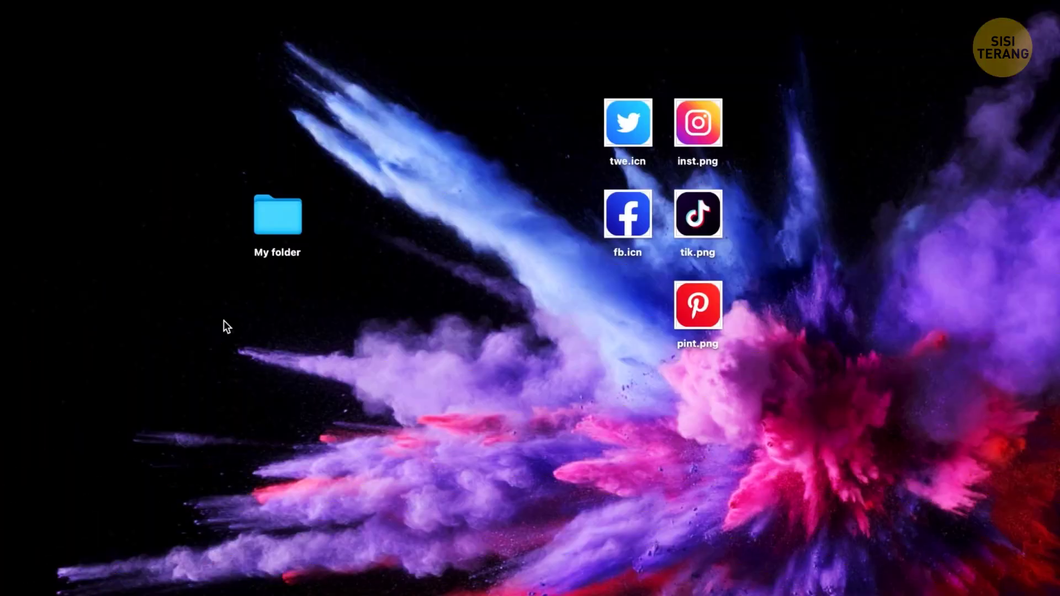
Open the info for My folder on the desktop and replace its icon with twe.icn, followed by fb.icn.
{"action": "right_click", "coordinate": [275, 210]}
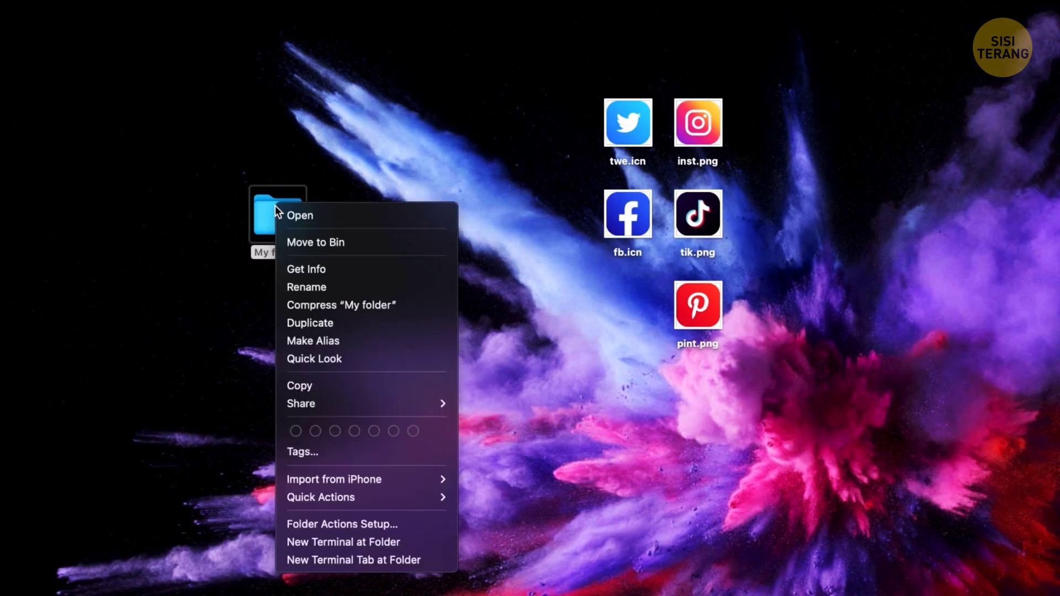
{"action": "left_click", "coordinate": [306, 270]}
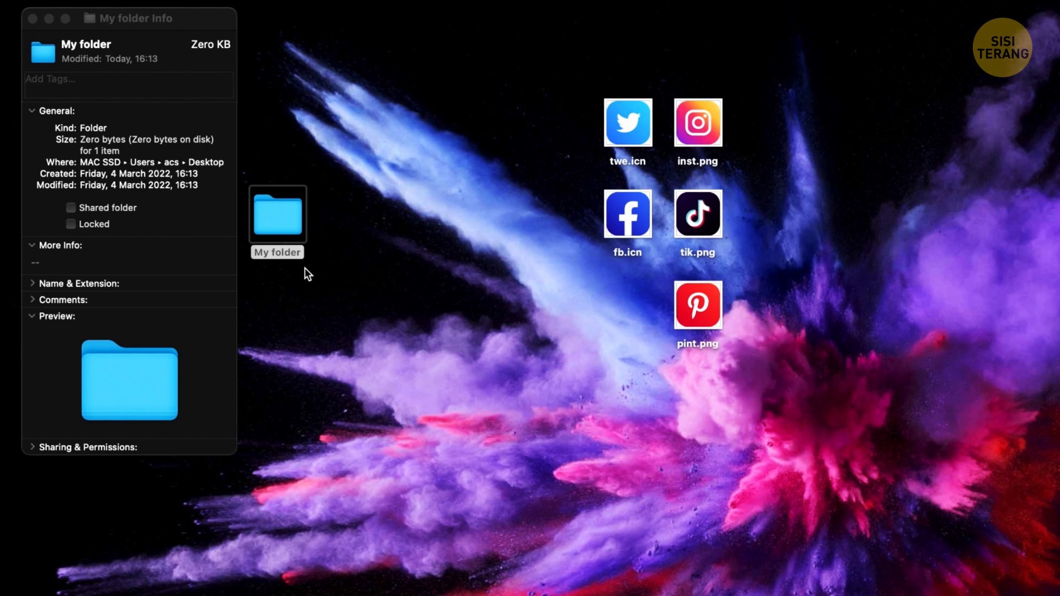
{"action": "left_click", "coordinate": [50, 52]}
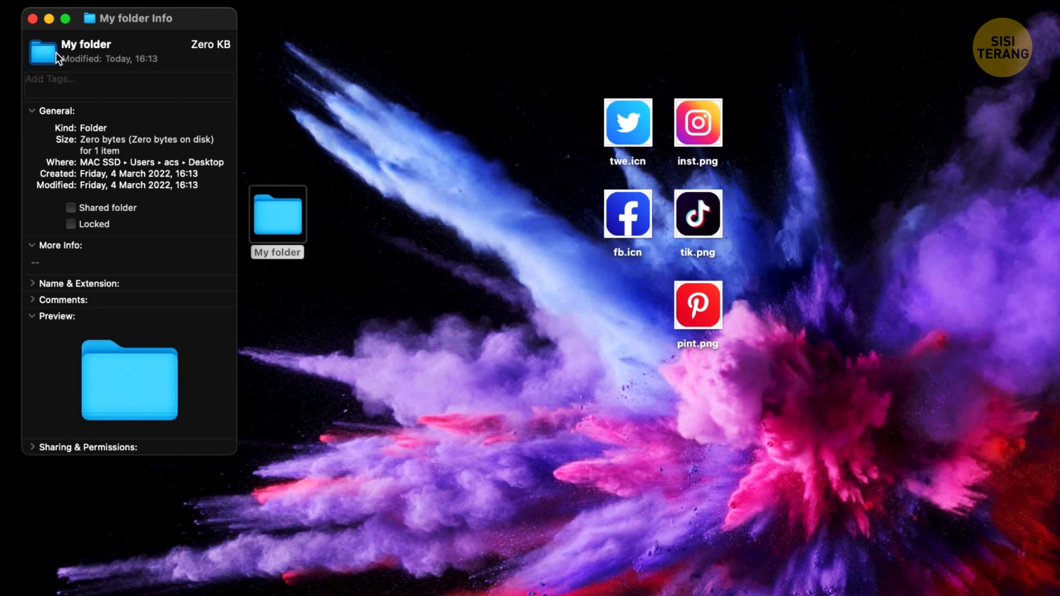
{"action": "left_click_drag", "start_coordinate": [622, 103], "coordinate": [46, 57]}
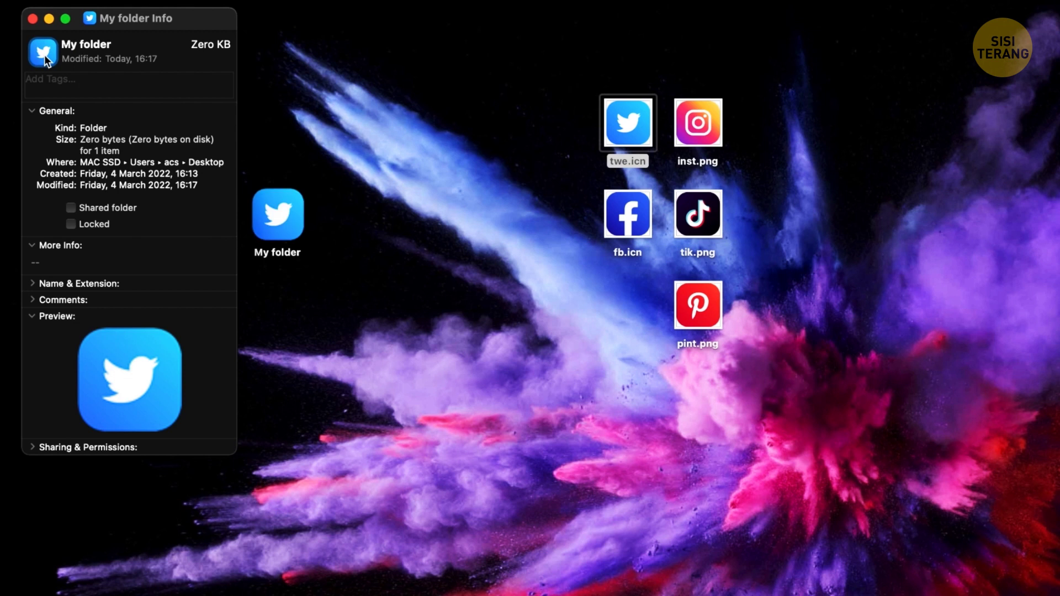
{"action": "left_click_drag", "start_coordinate": [627, 214], "coordinate": [51, 49]}
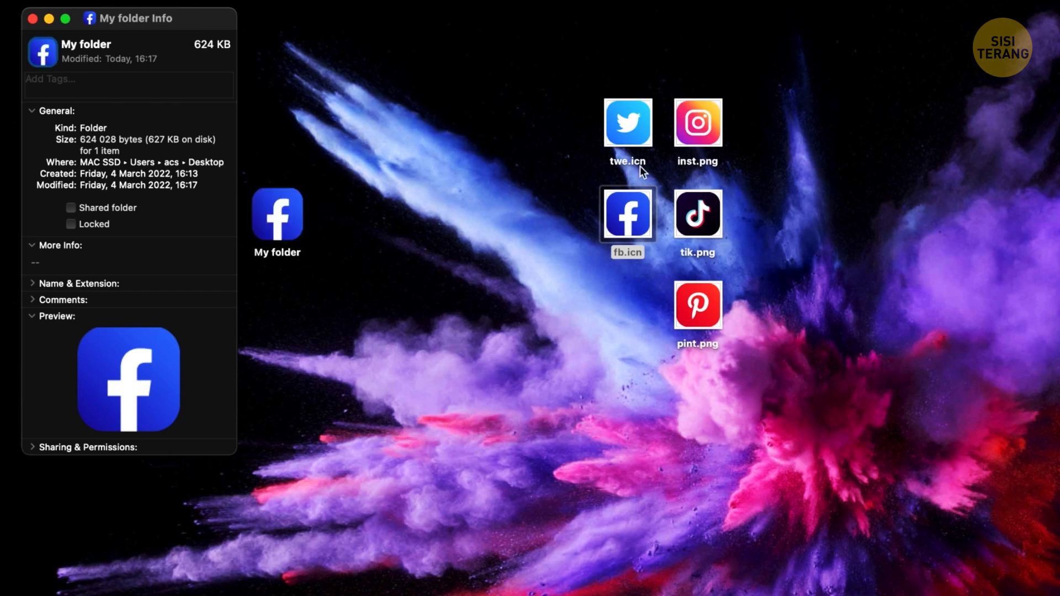
Open inst.png from the desktop in Preview and copy the whole selected image.
{"action": "left_click", "coordinate": [697, 141]}
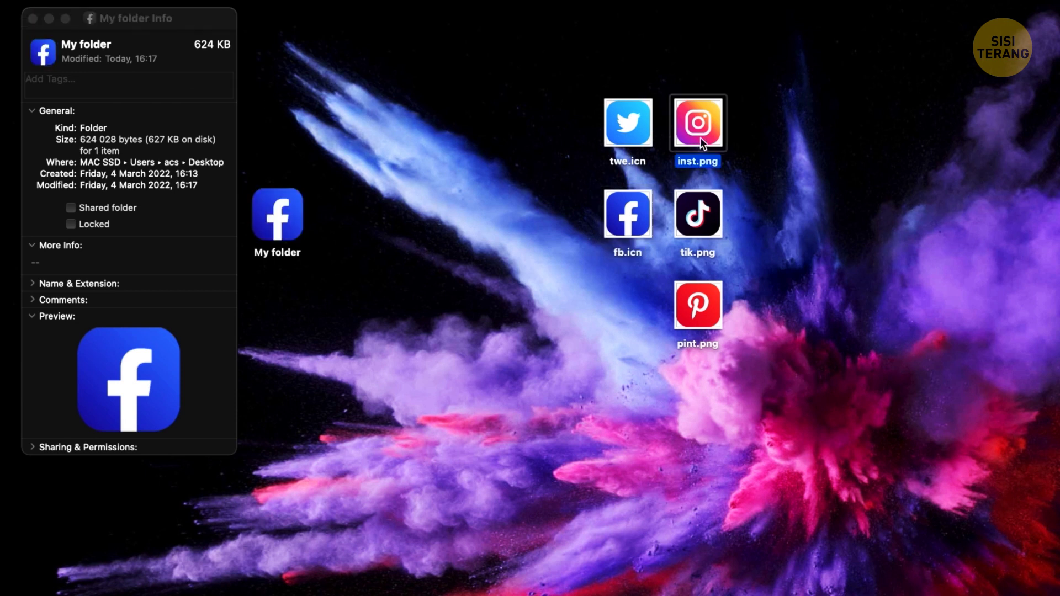
{"action": "double_click", "coordinate": [700, 137]}
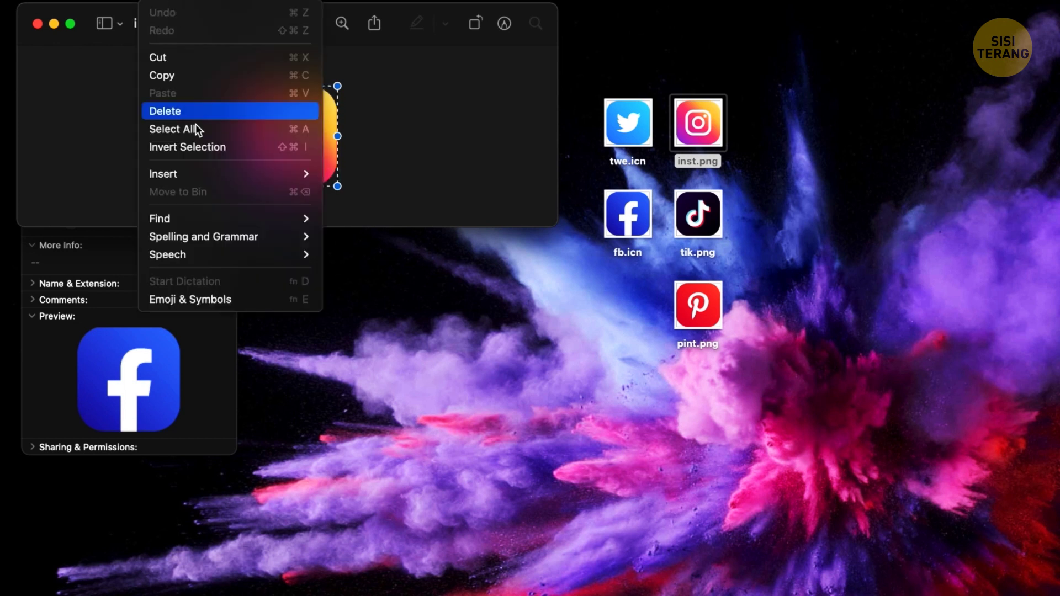
{"action": "left_click", "coordinate": [168, 77]}
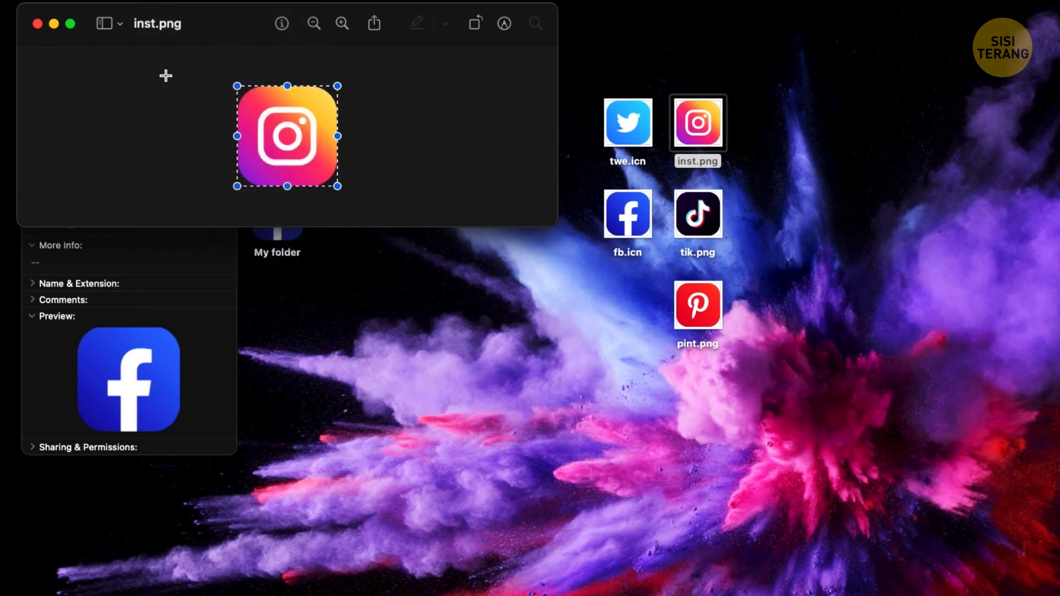
Paste the copied Instagram image as the icon of My folder in its info window, and close the open windows.
{"action": "left_click", "coordinate": [207, 257]}
{"action": "left_click", "coordinate": [48, 60]}
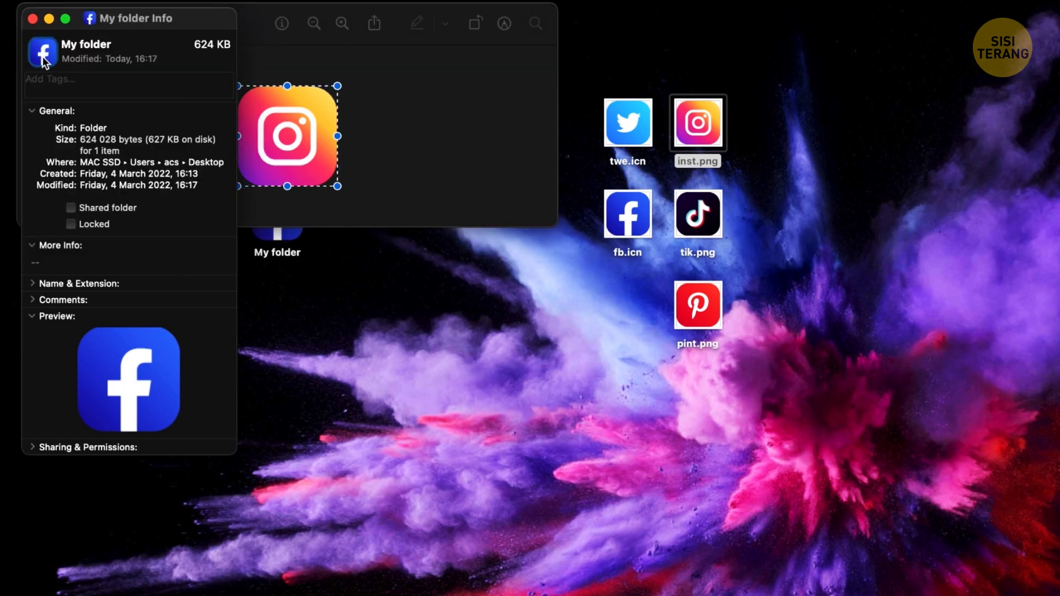
{"action": "key", "text": "super+v"}
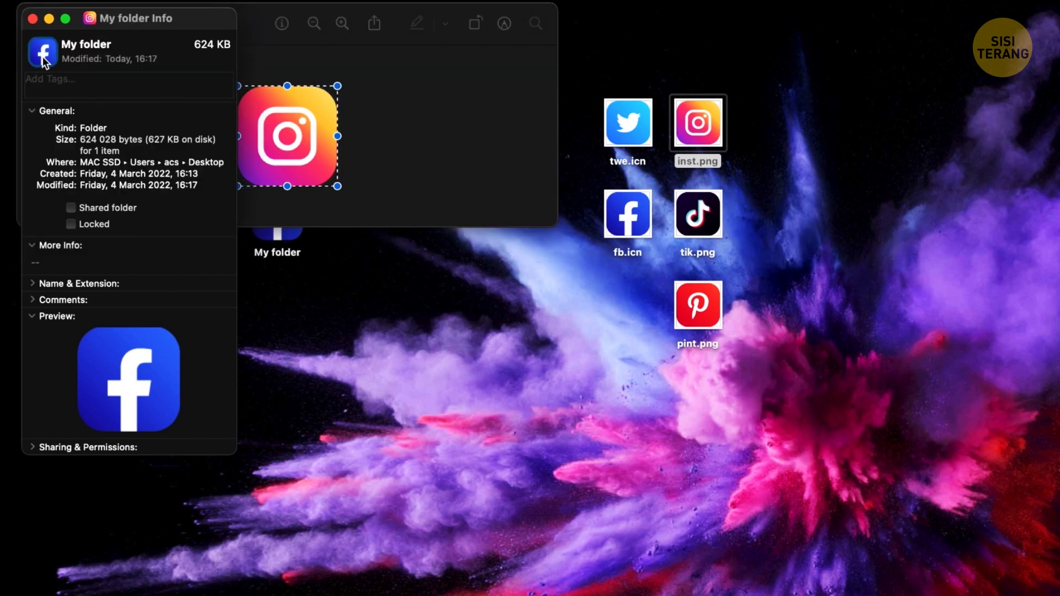
{"action": "left_click", "coordinate": [33, 19]}
{"action": "left_click", "coordinate": [32, 19]}
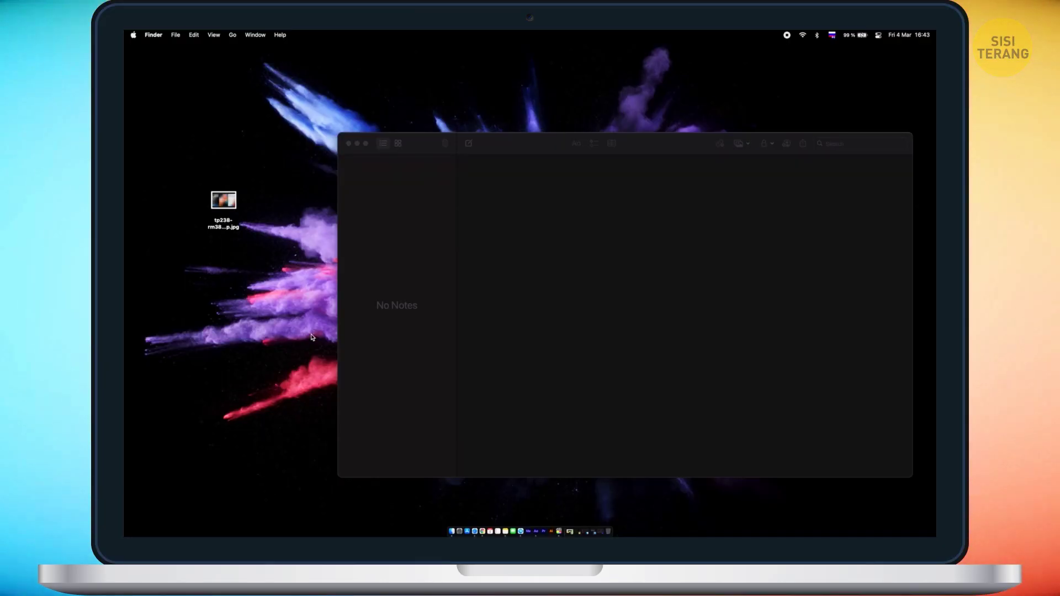
Open the JPG image on the desktop.
{"action": "double_click", "coordinate": [224, 200]}
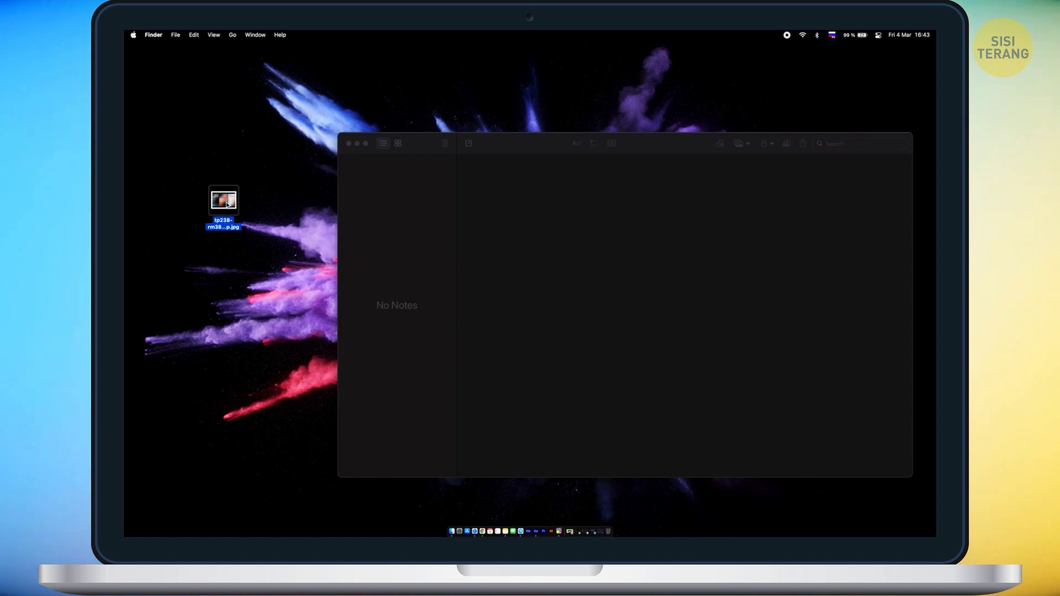